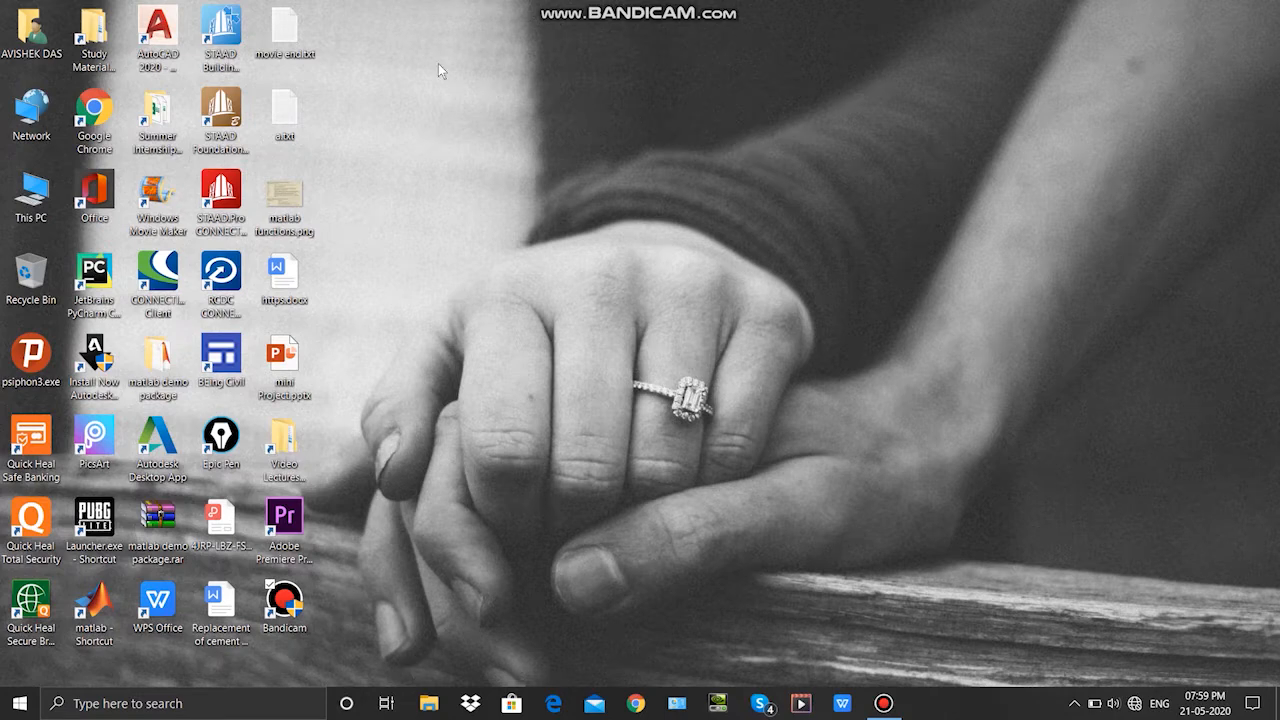
Step: Open AutoCAD 2020 and start a new drawing
click(160, 30)
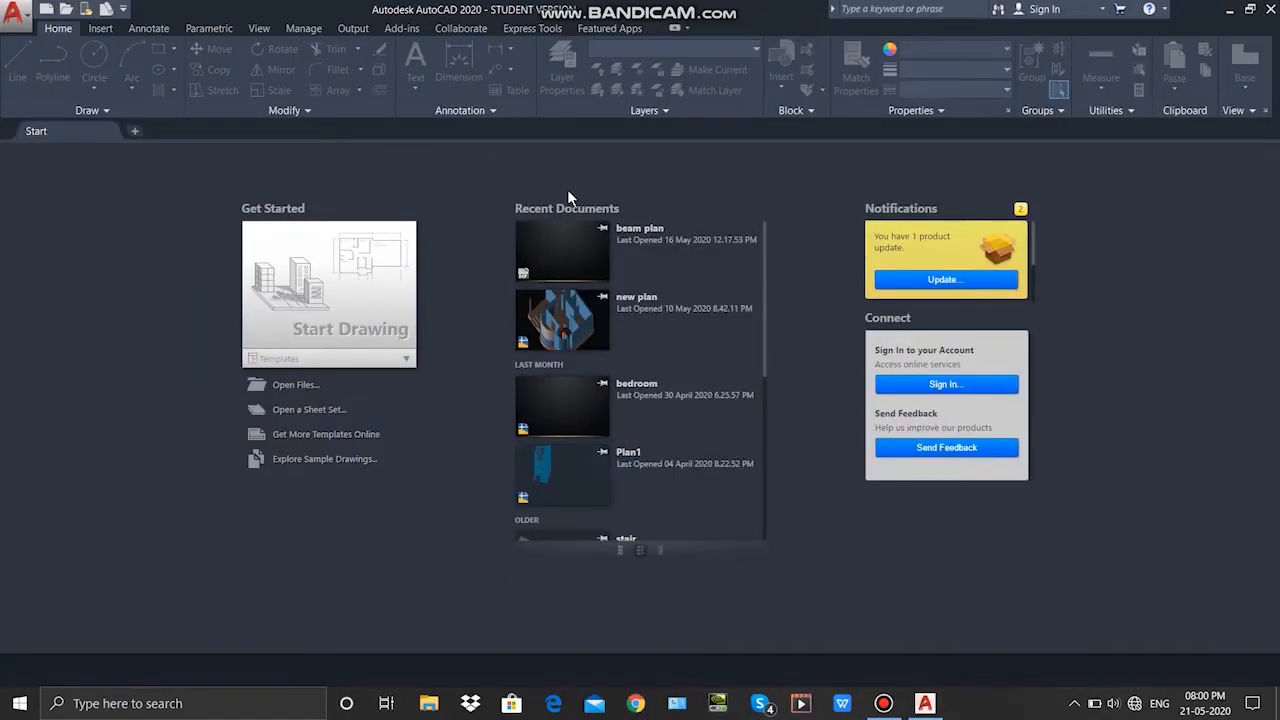
click(334, 285)
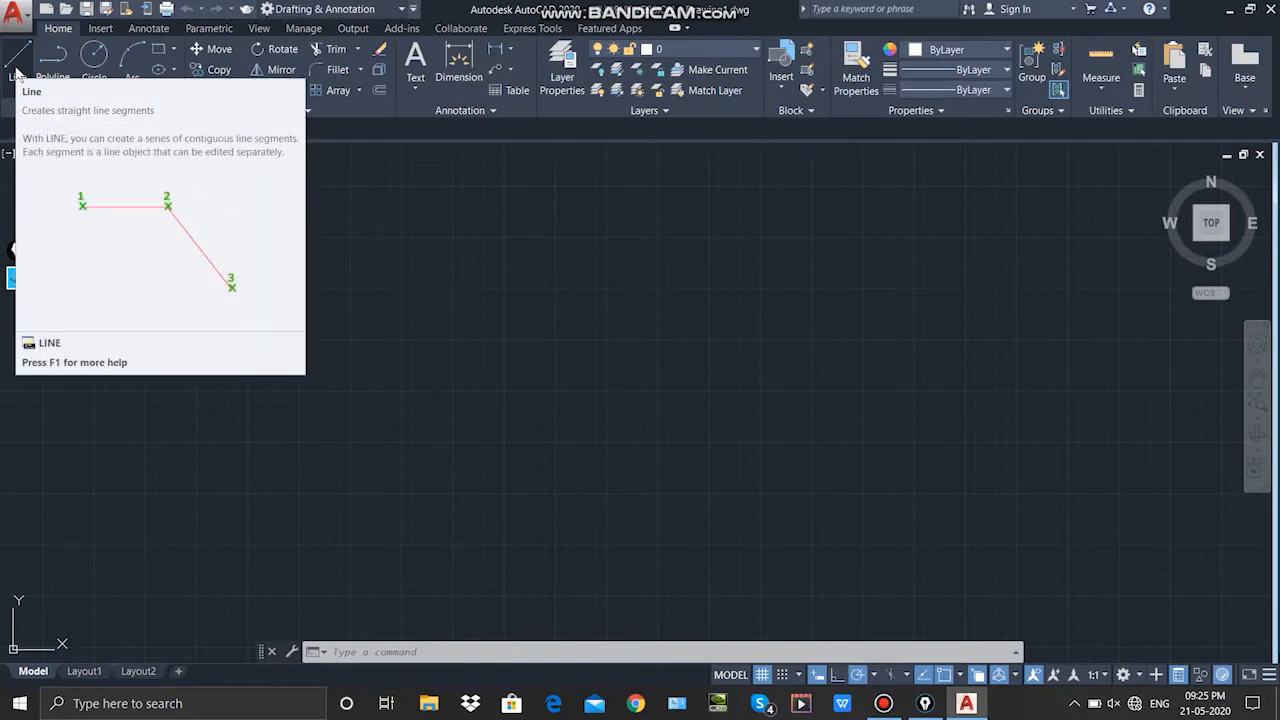
Step: Draw a single line 1000 units long at a 45° angle from a point left of the drawing's centre
click(401, 651)
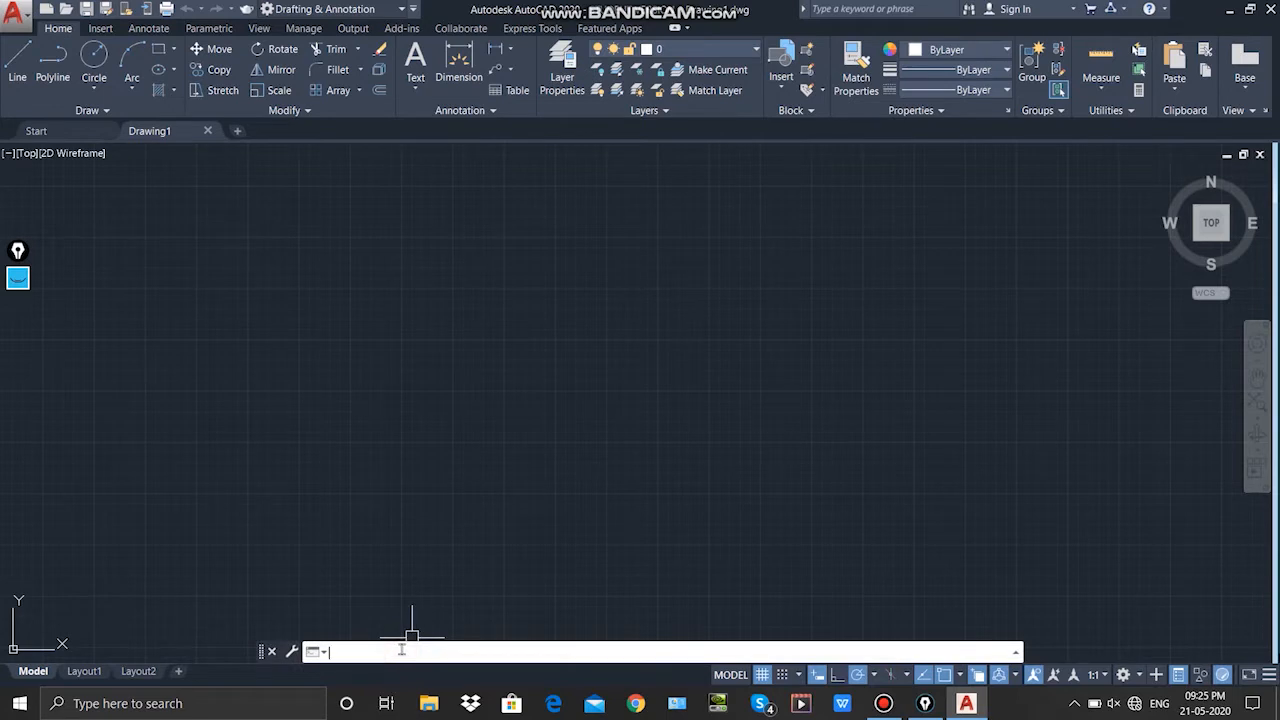
text(l)
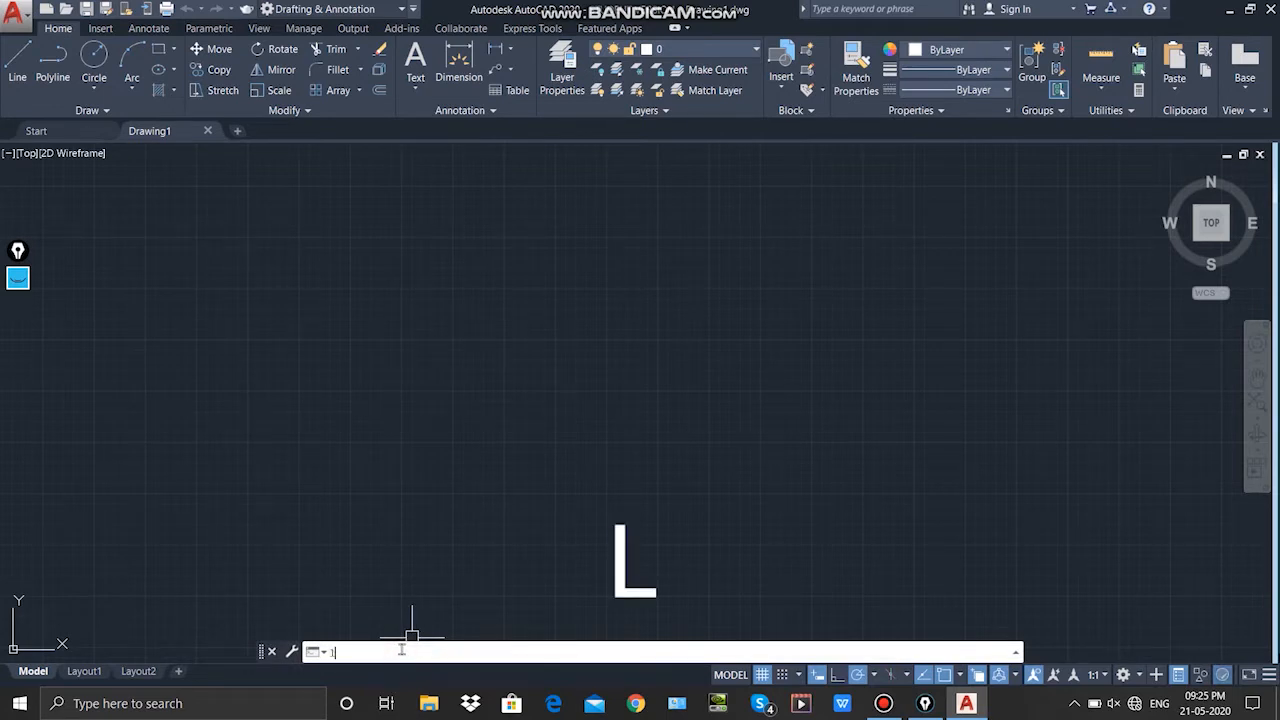
key(Return)
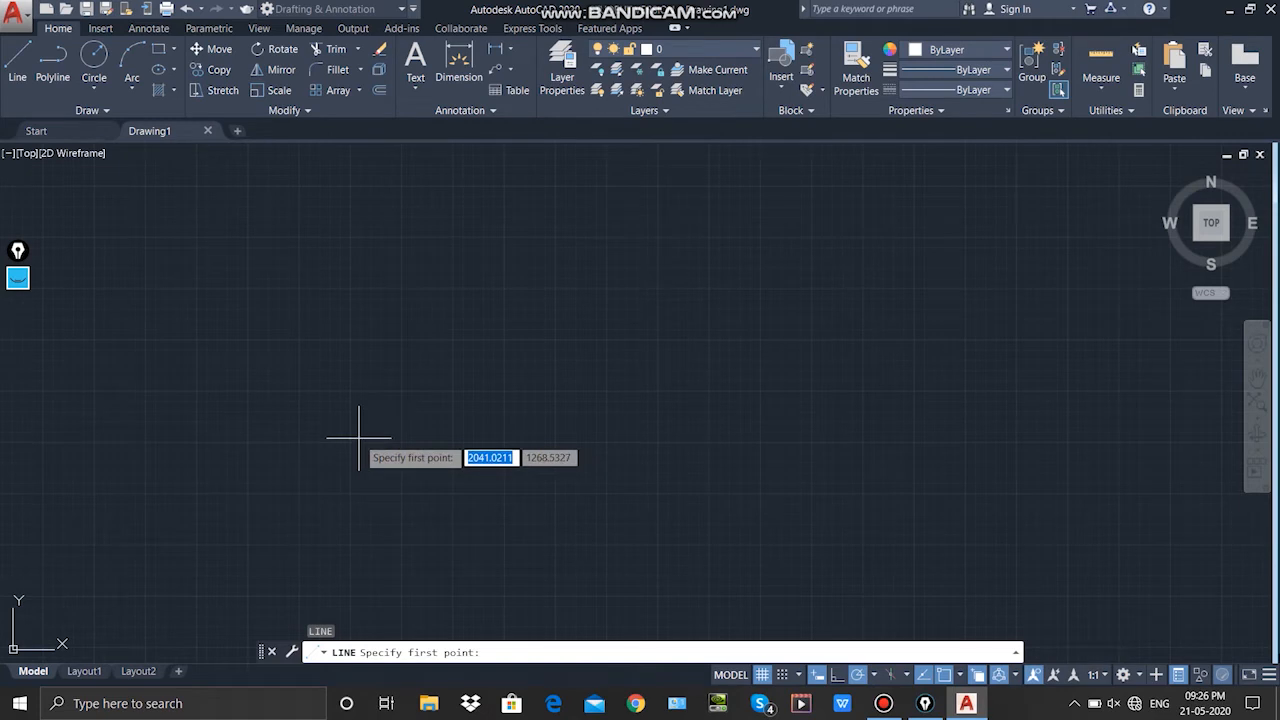
click(359, 437)
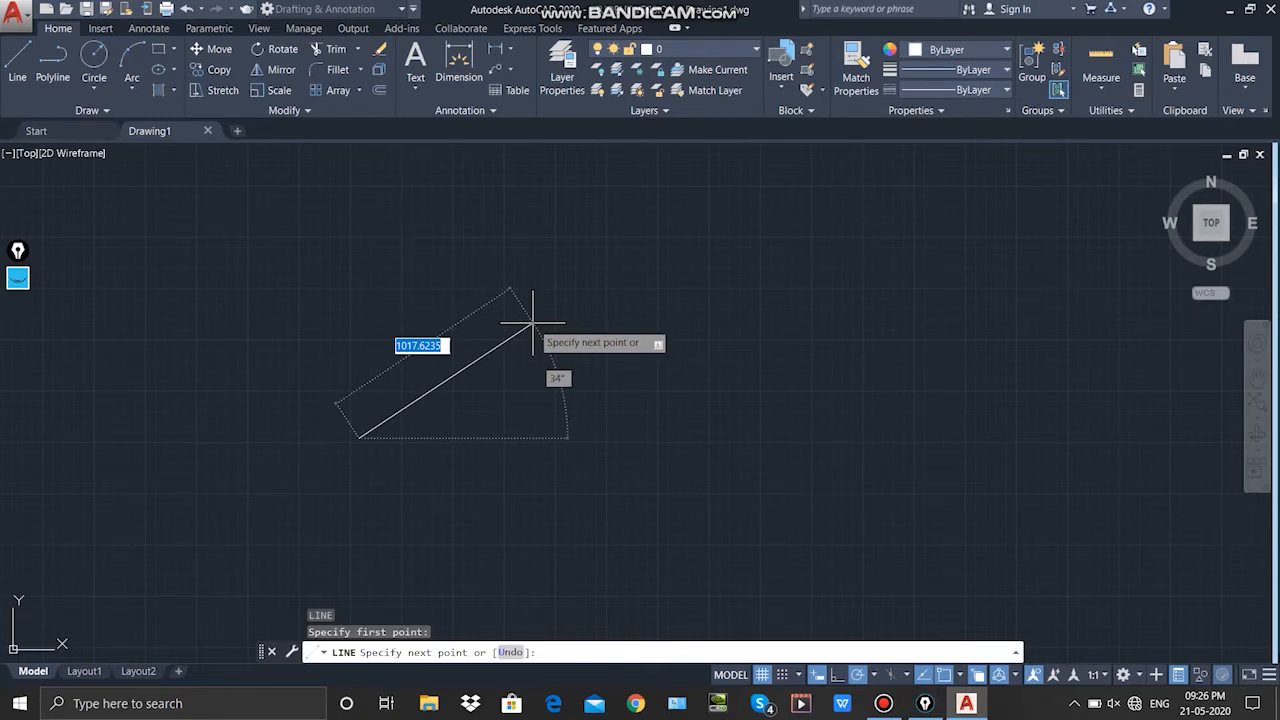
text(1000)
key(Tab)
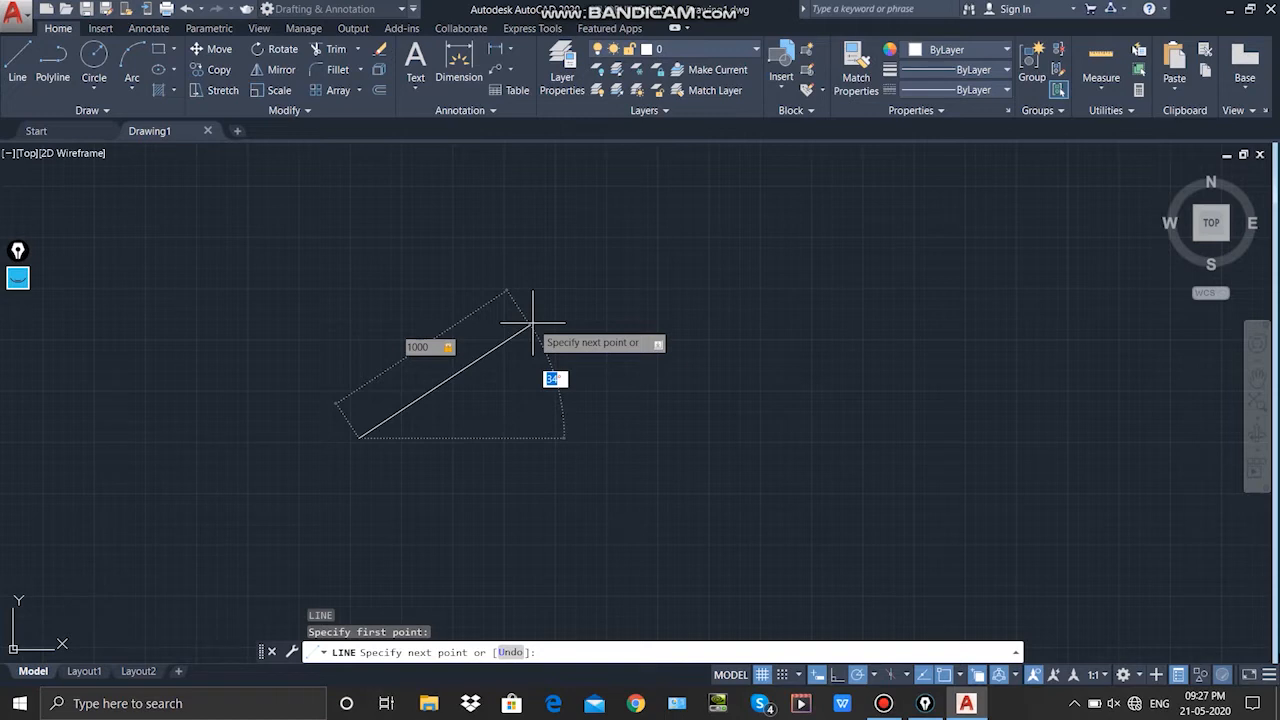
text(45)
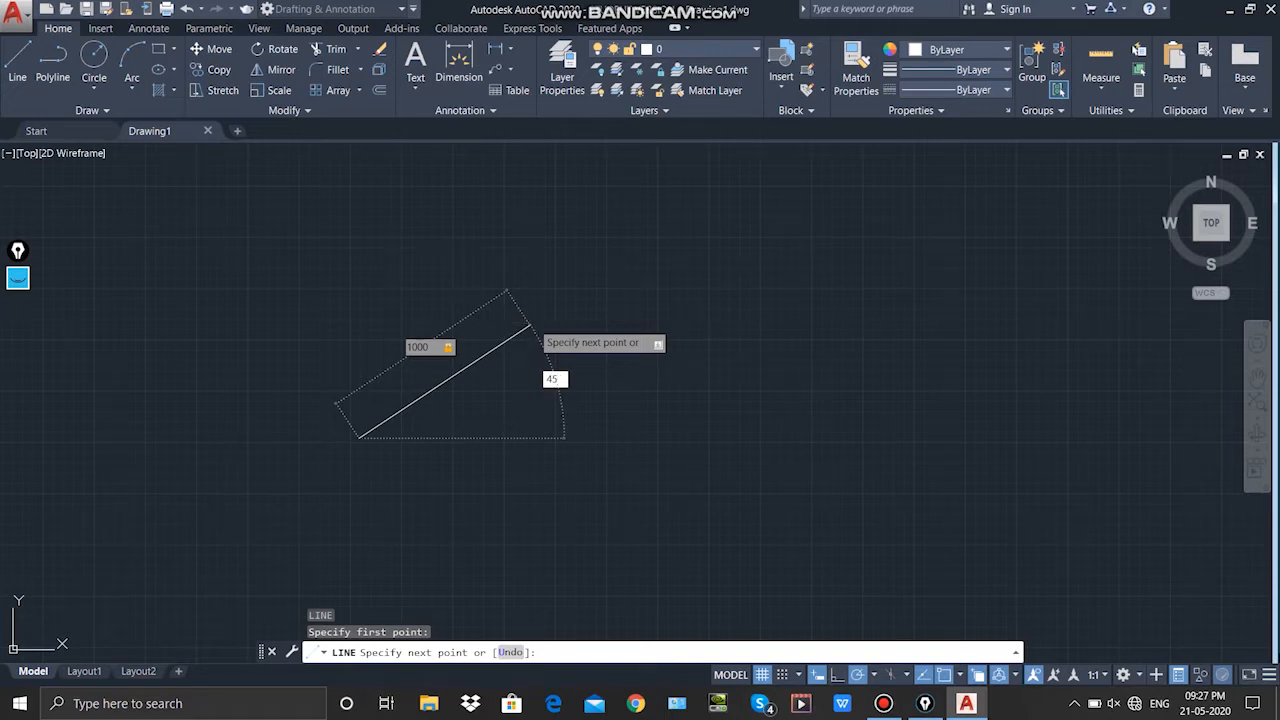
key(Return)
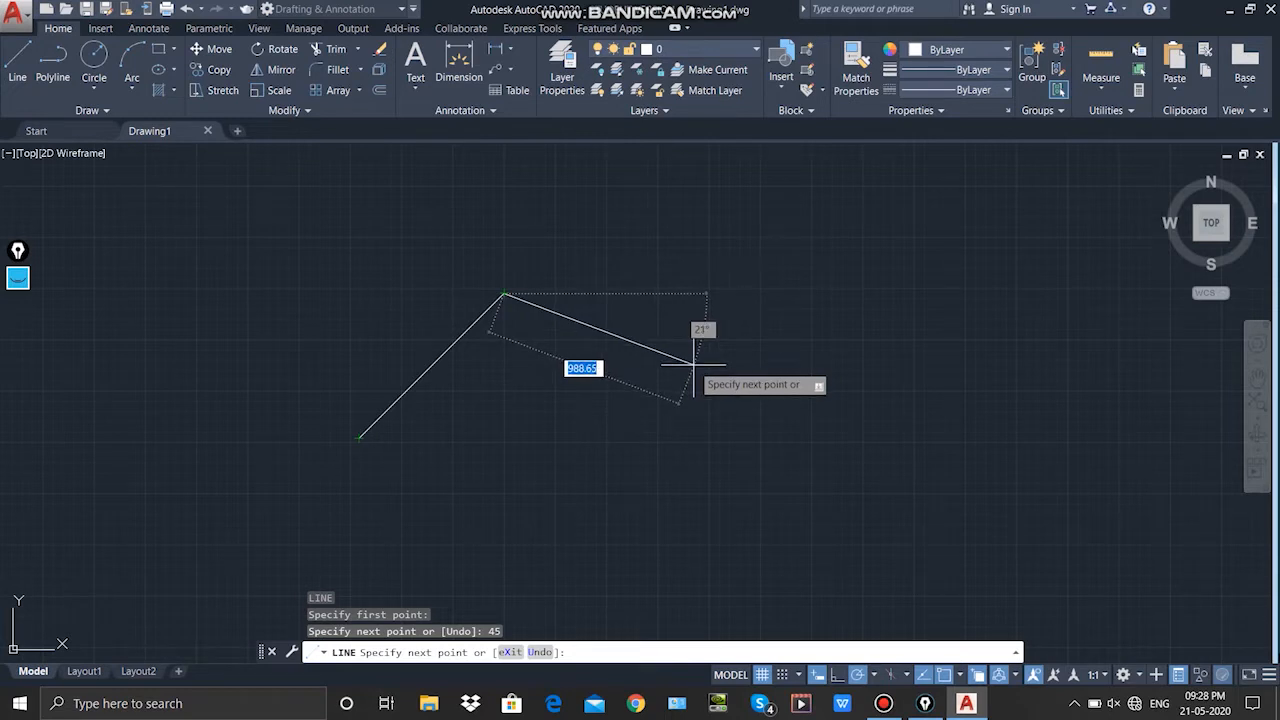
key(Escape)
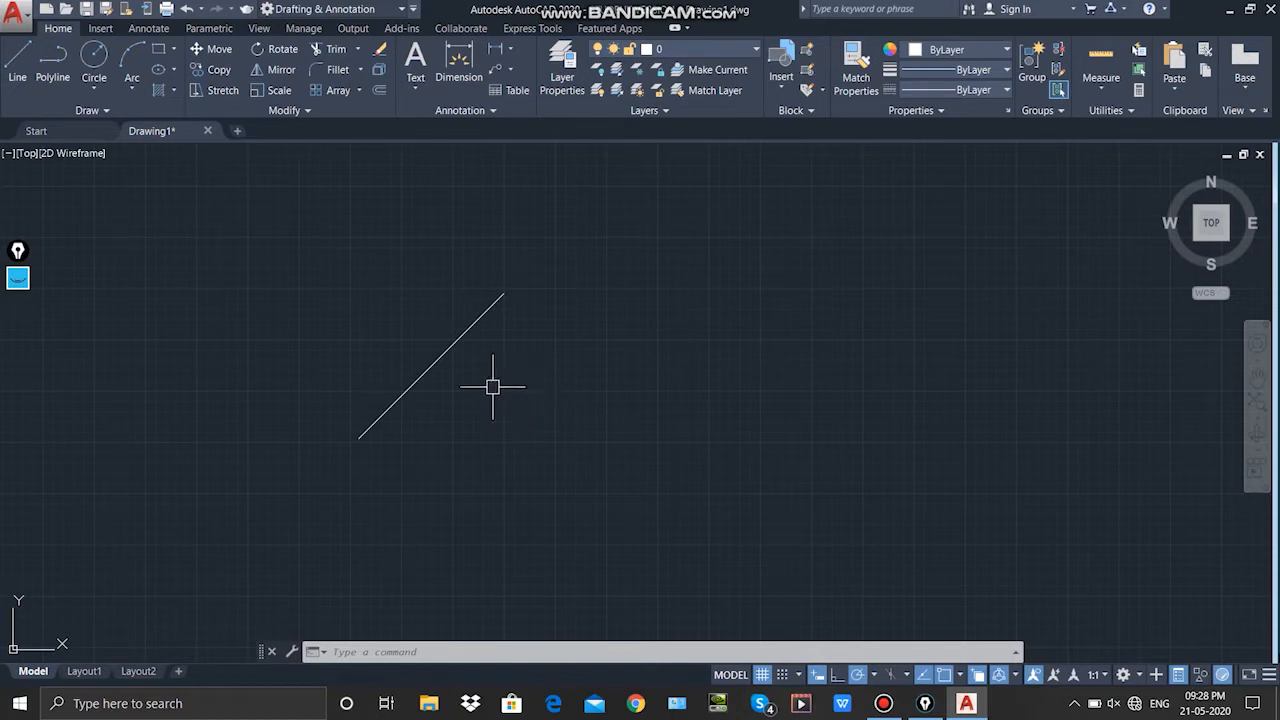
Step: Draw an open zigzag chain of nine connected line segments freehand beside the 45° line
click(17, 77)
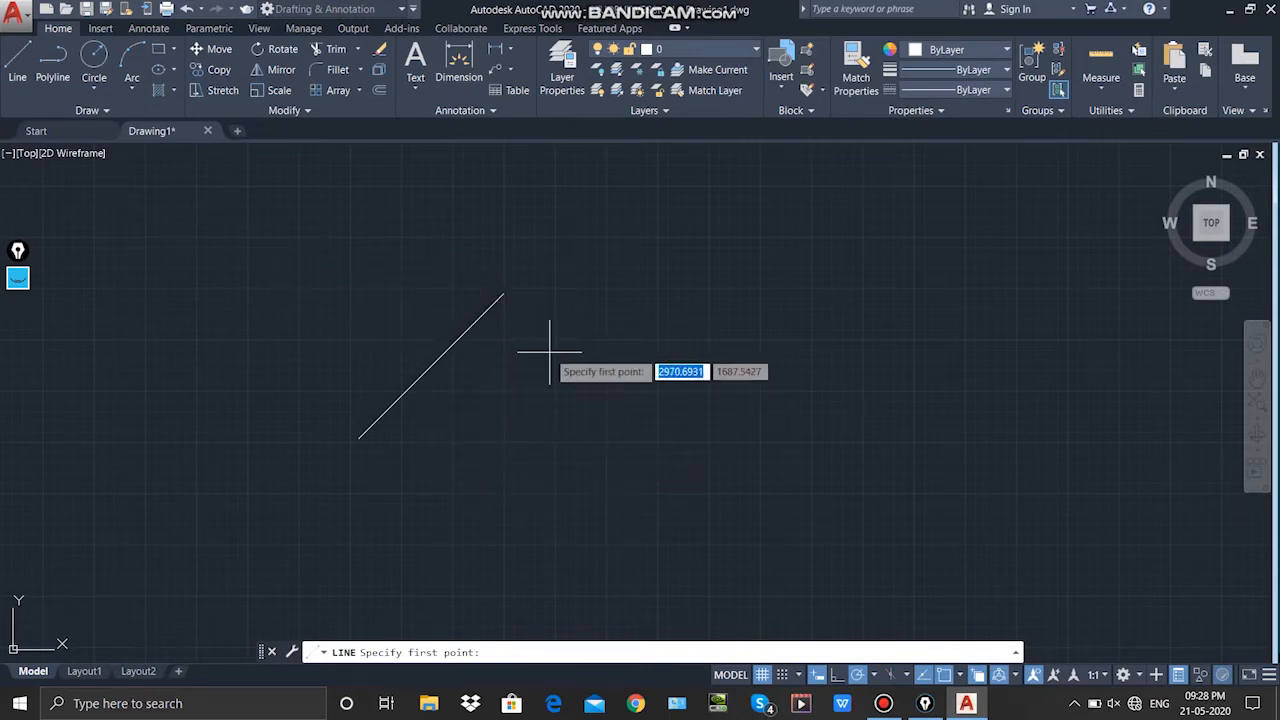
click(573, 271)
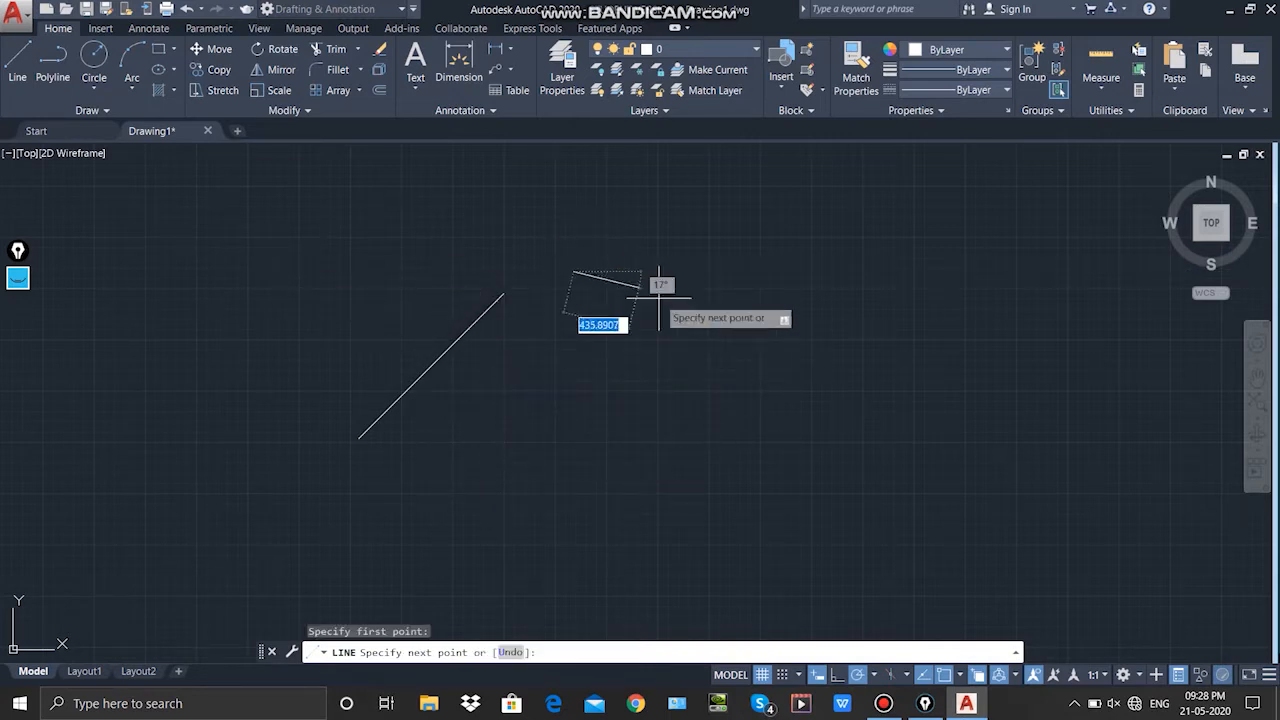
click(745, 348)
click(709, 434)
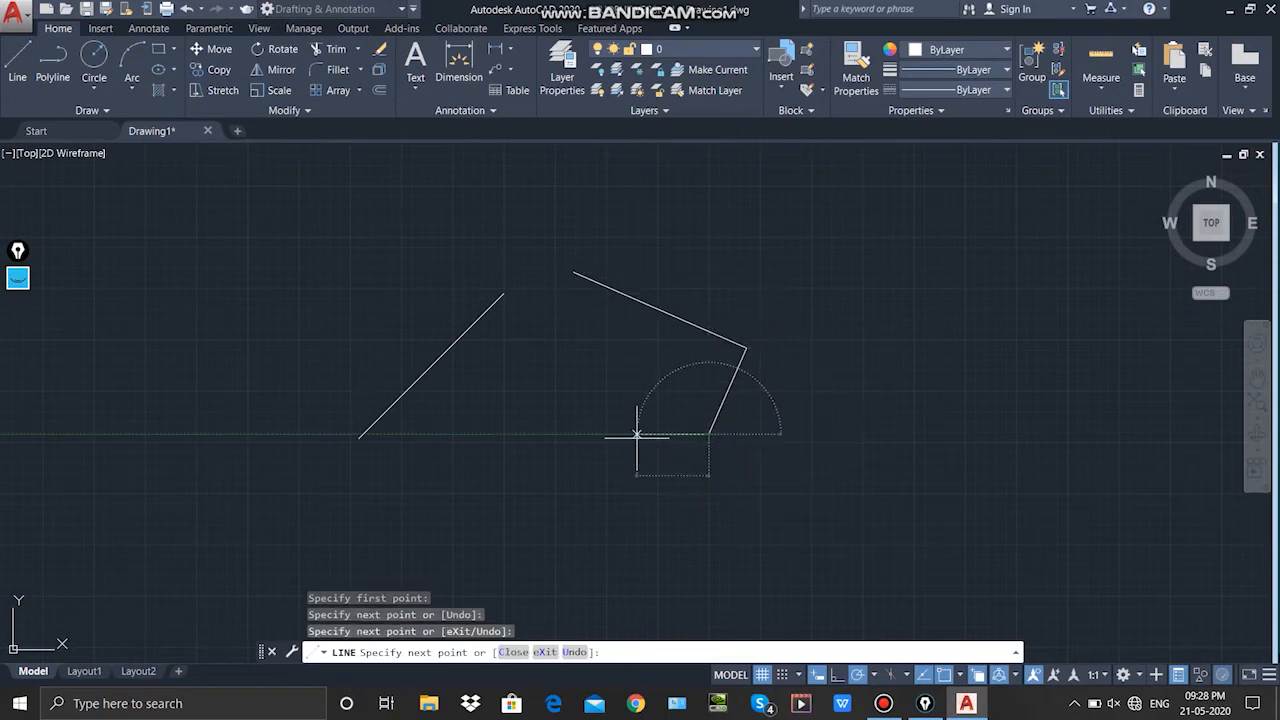
click(636, 434)
click(621, 502)
click(684, 525)
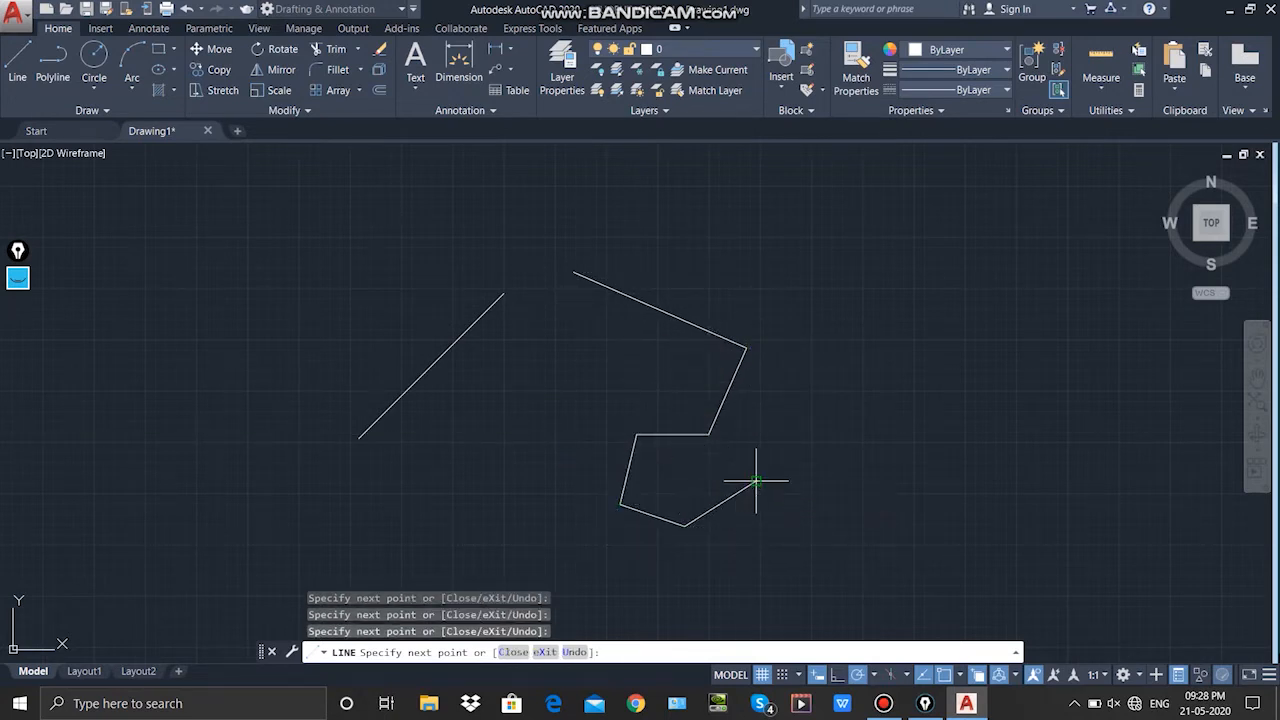
click(756, 558)
click(665, 580)
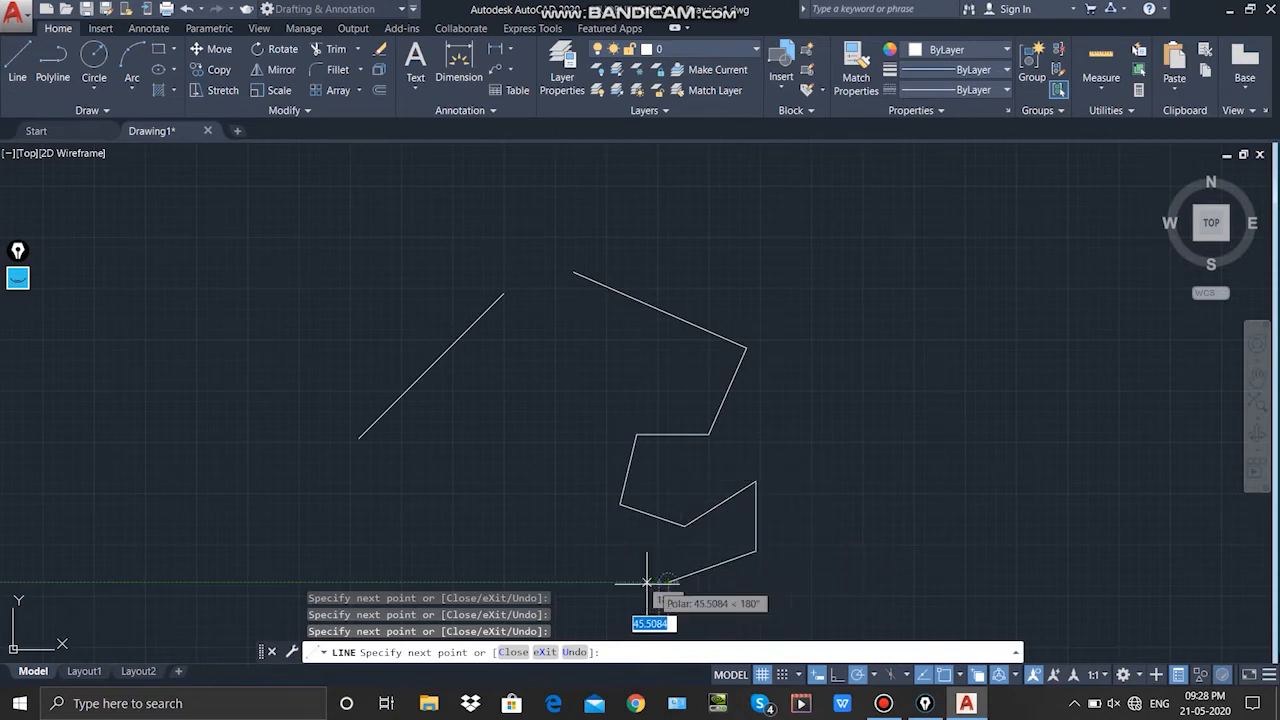
click(578, 560)
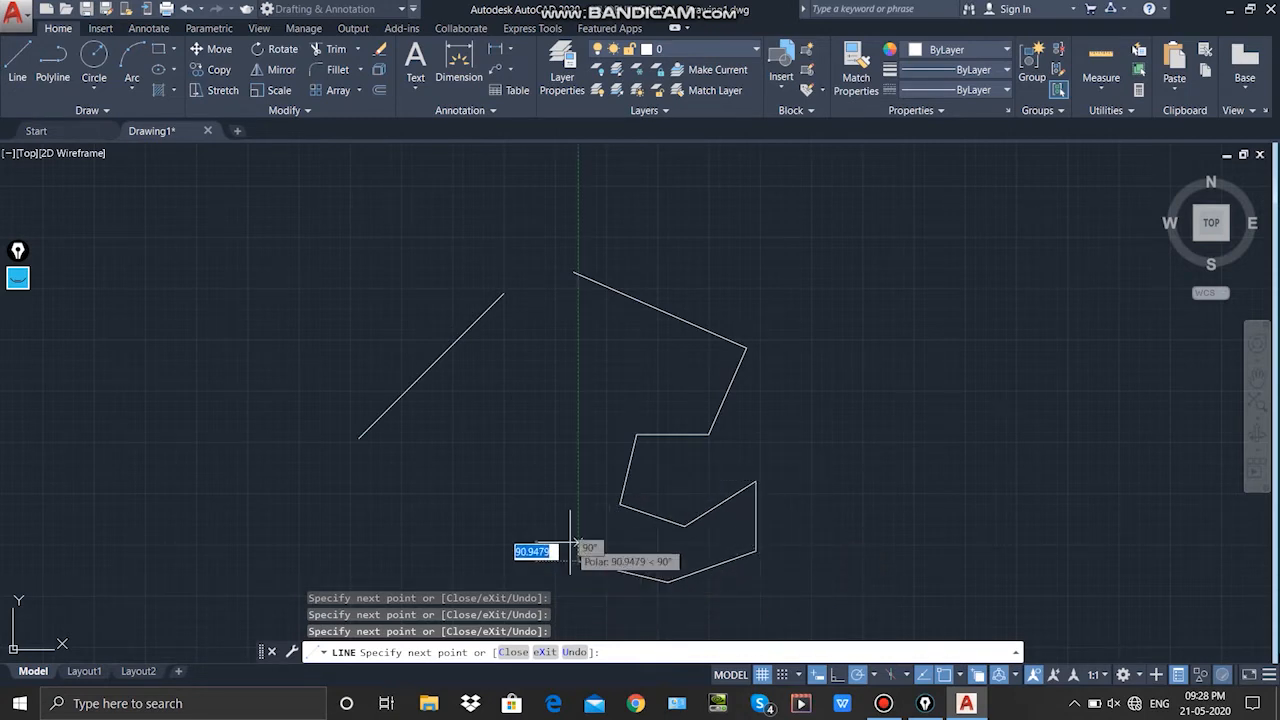
key(Escape)
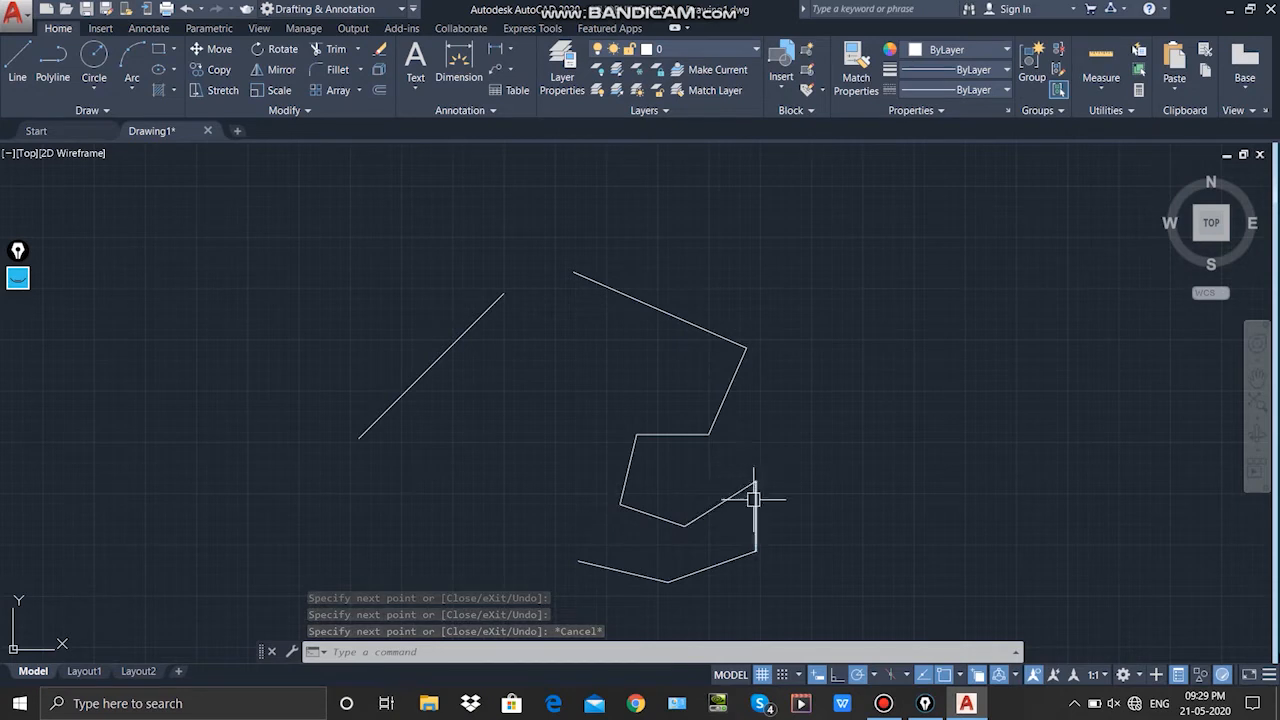
Step: View the Quick Properties of the short horizontal segment and look through the status bar customization options
click(670, 435)
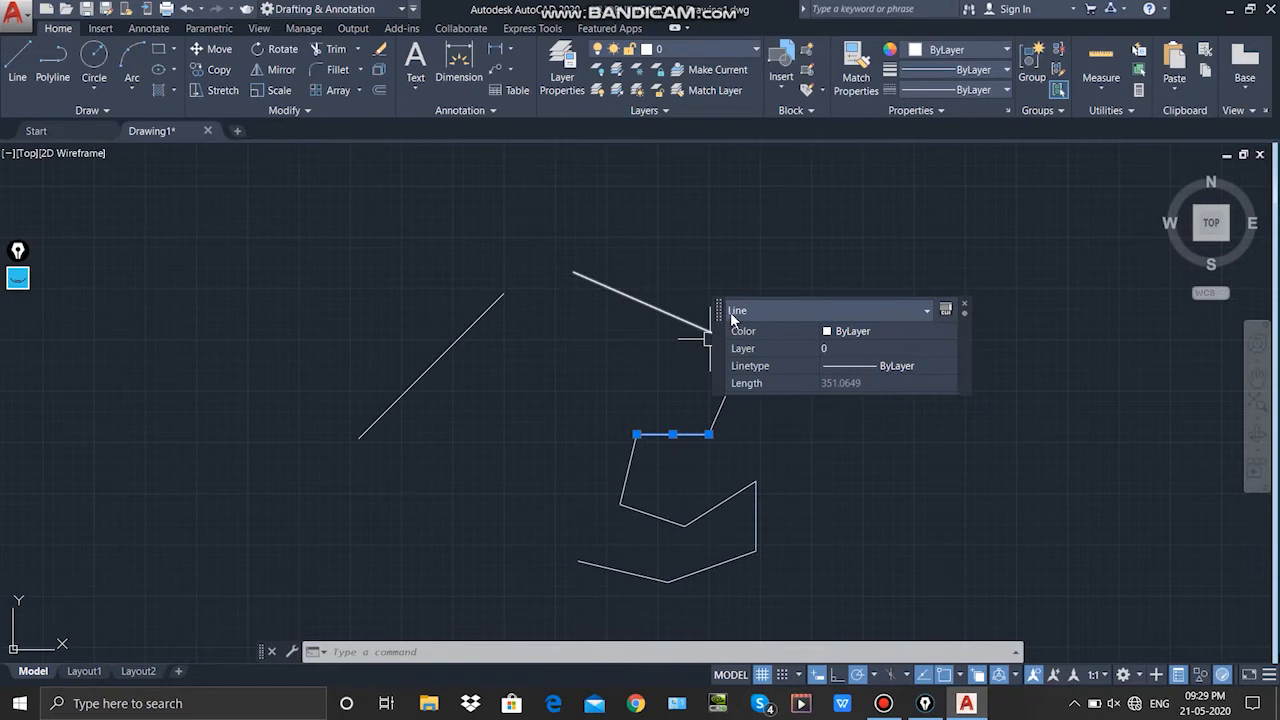
drag(719, 318, 780, 255)
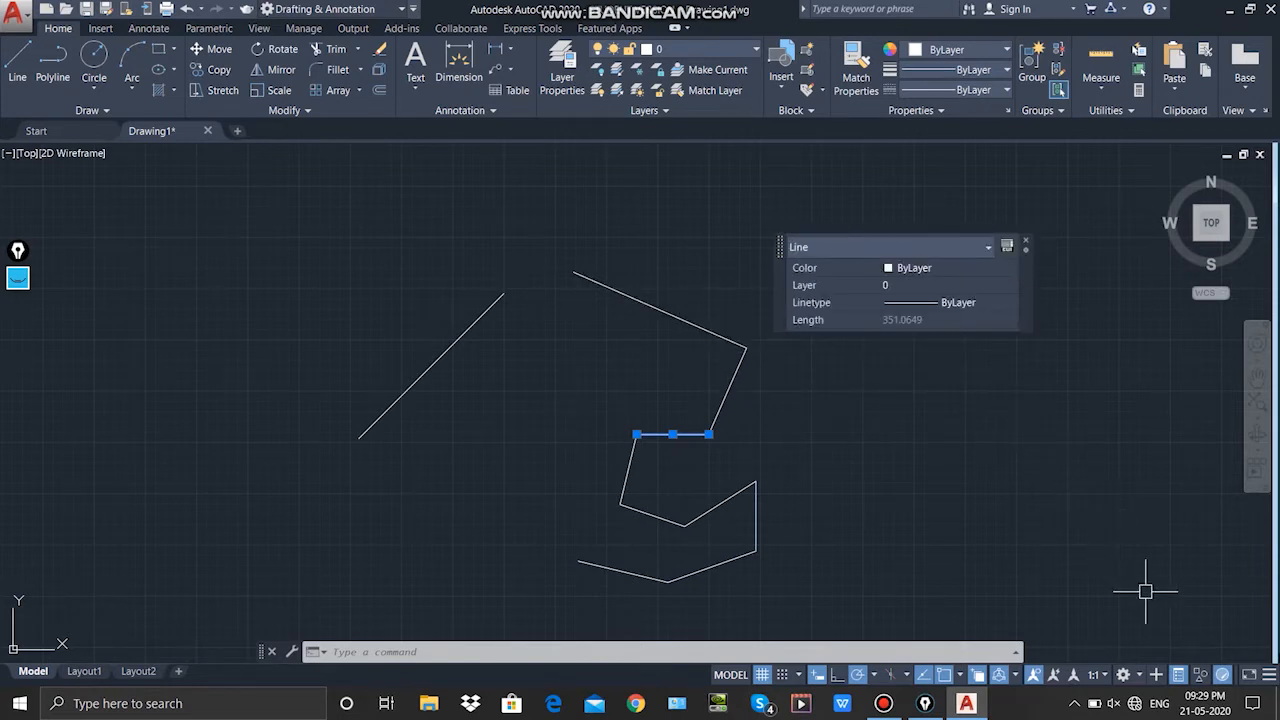
click(1270, 677)
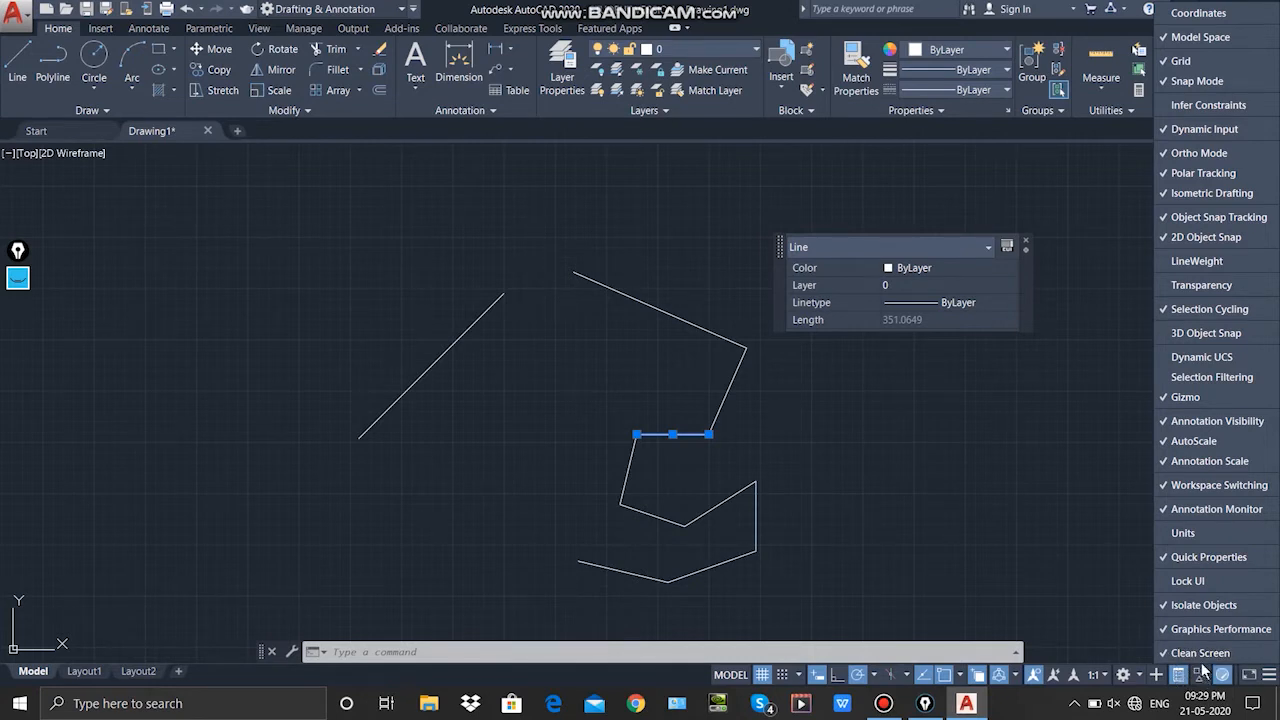
click(1268, 676)
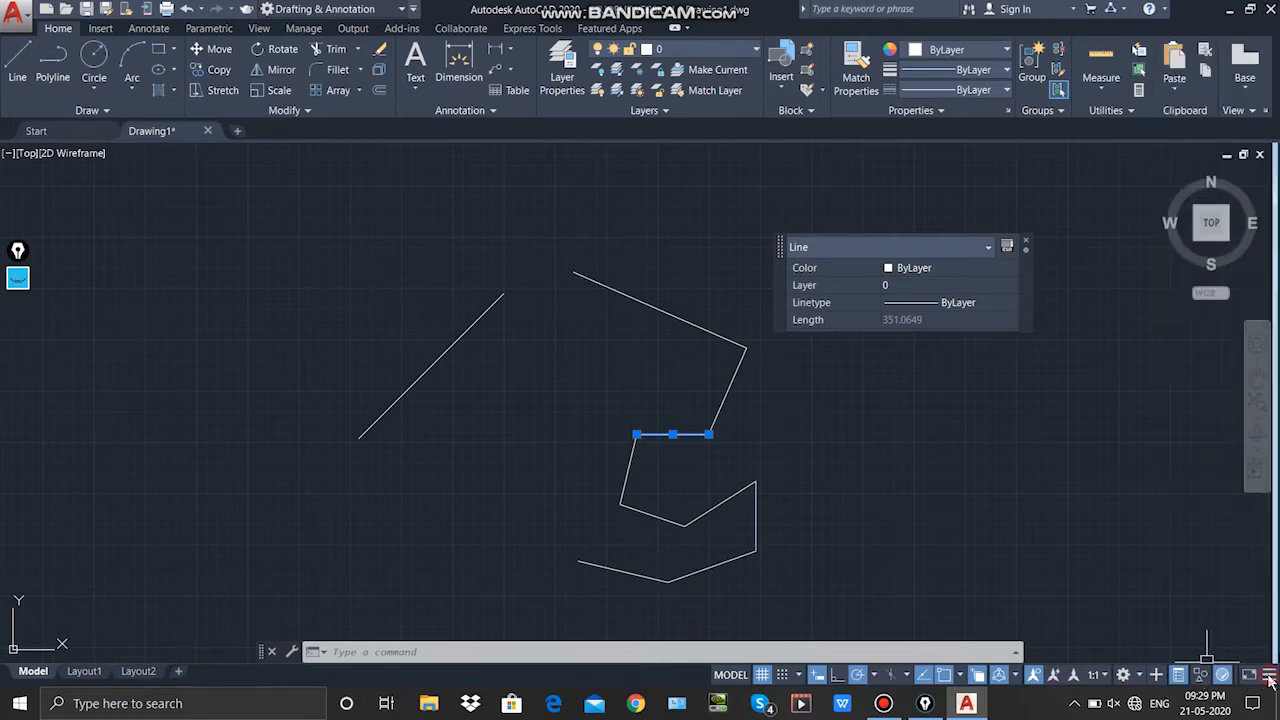
Step: Toggle Quick Properties off and on for the selected horizontal segment, and reposition and close its properties display
click(1179, 676)
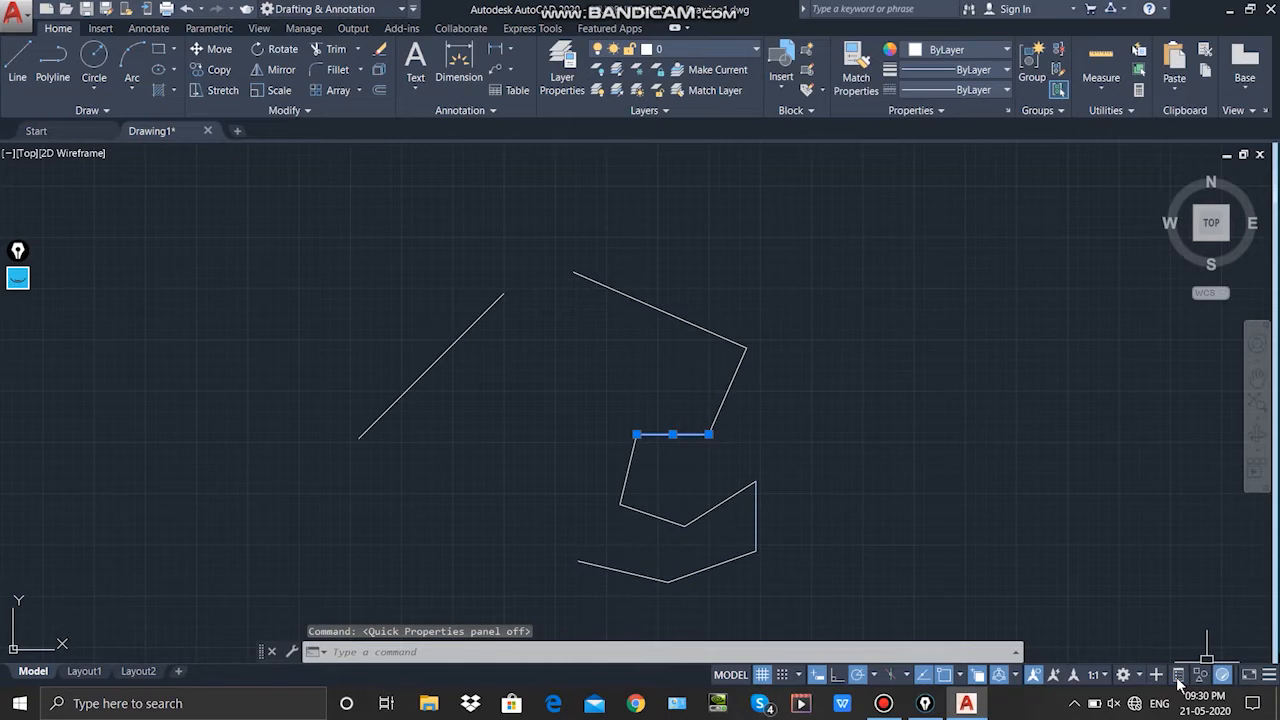
click(1179, 676)
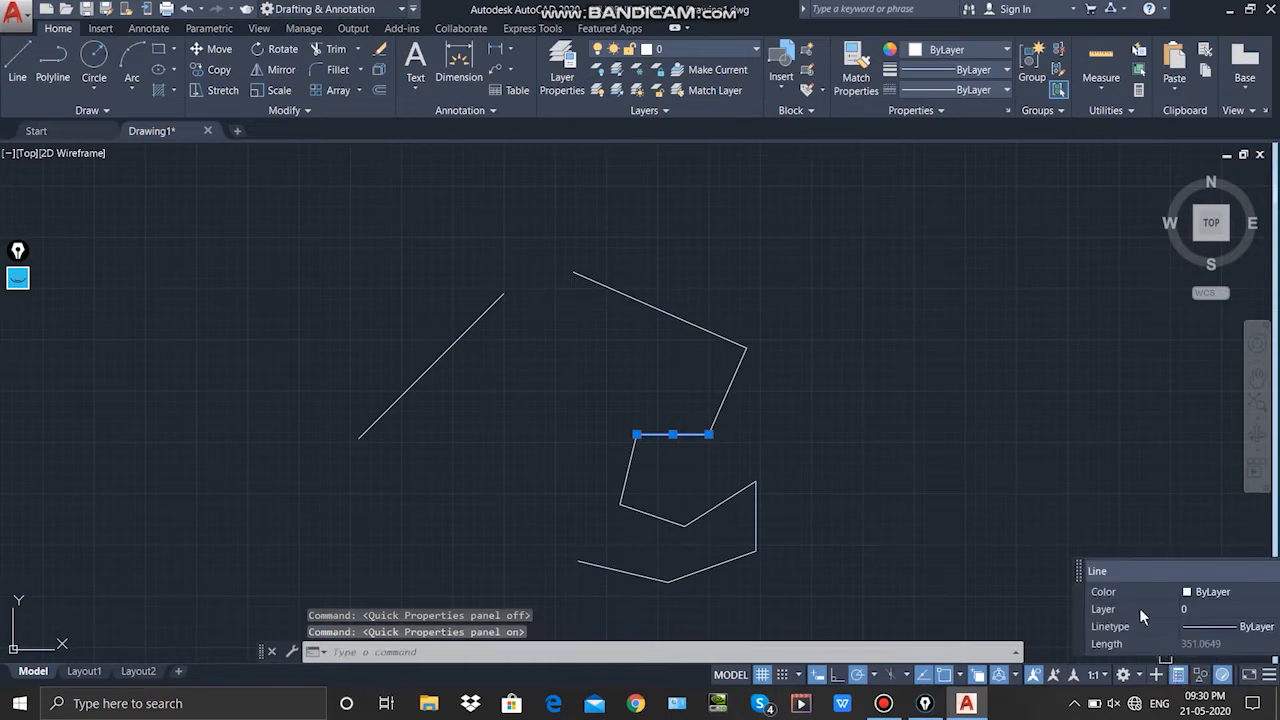
drag(1079, 562, 885, 302)
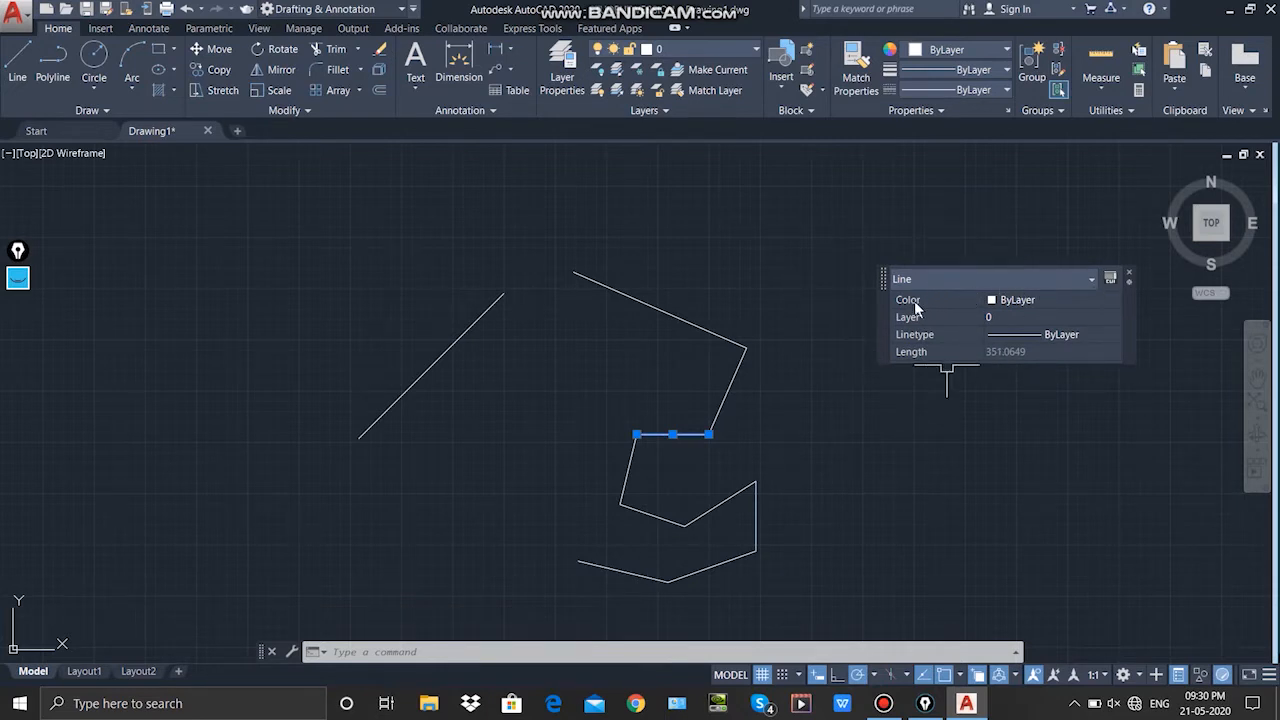
click(1131, 276)
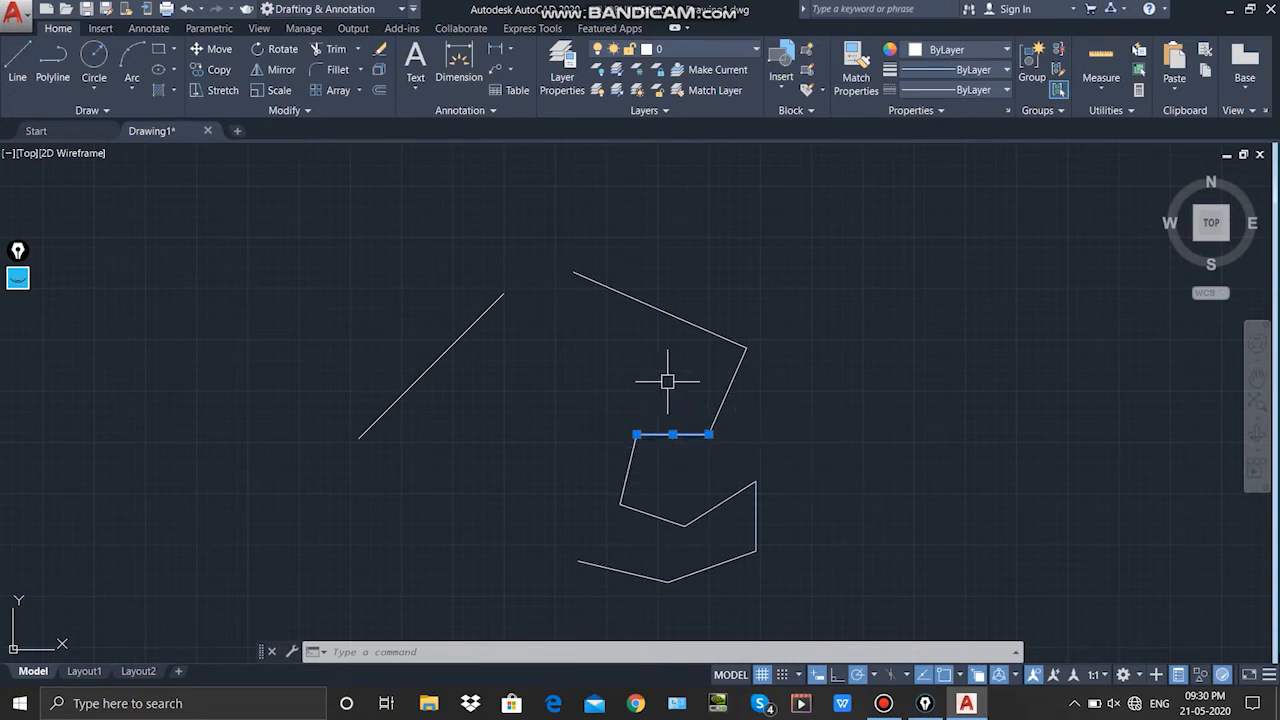
Step: Clear the selection of the short horizontal segment
right_click(621, 380)
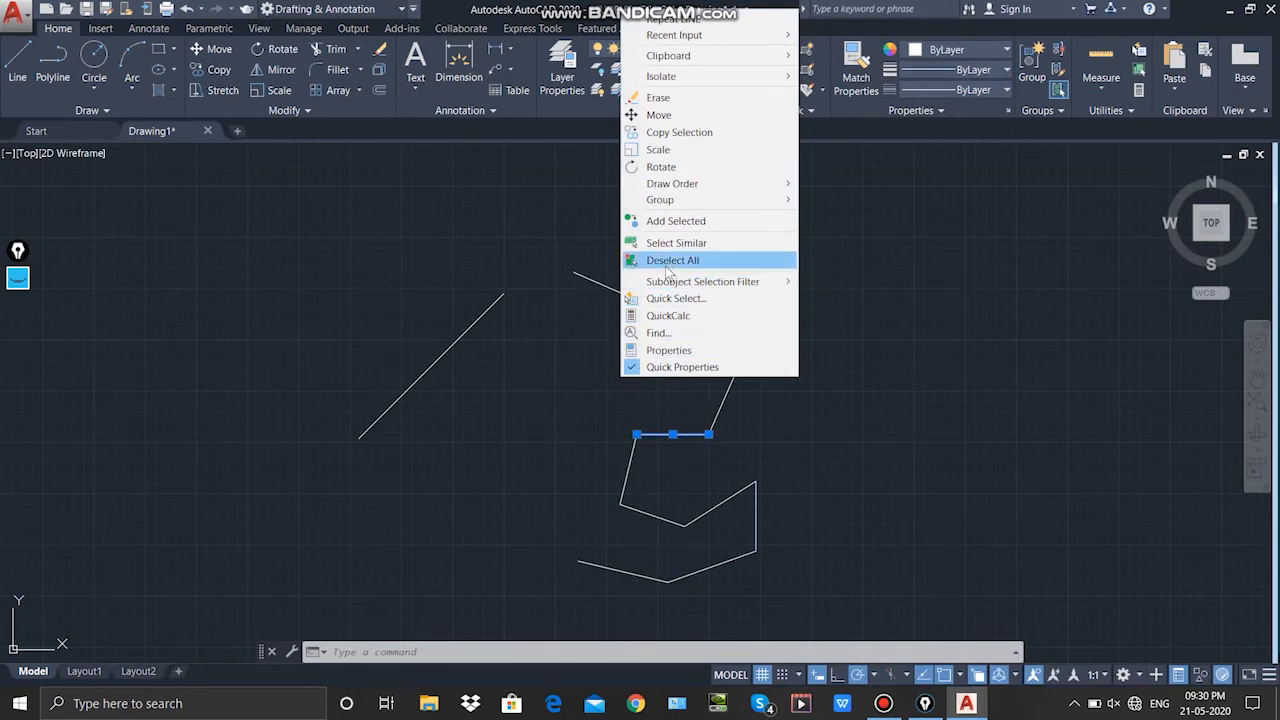
click(565, 417)
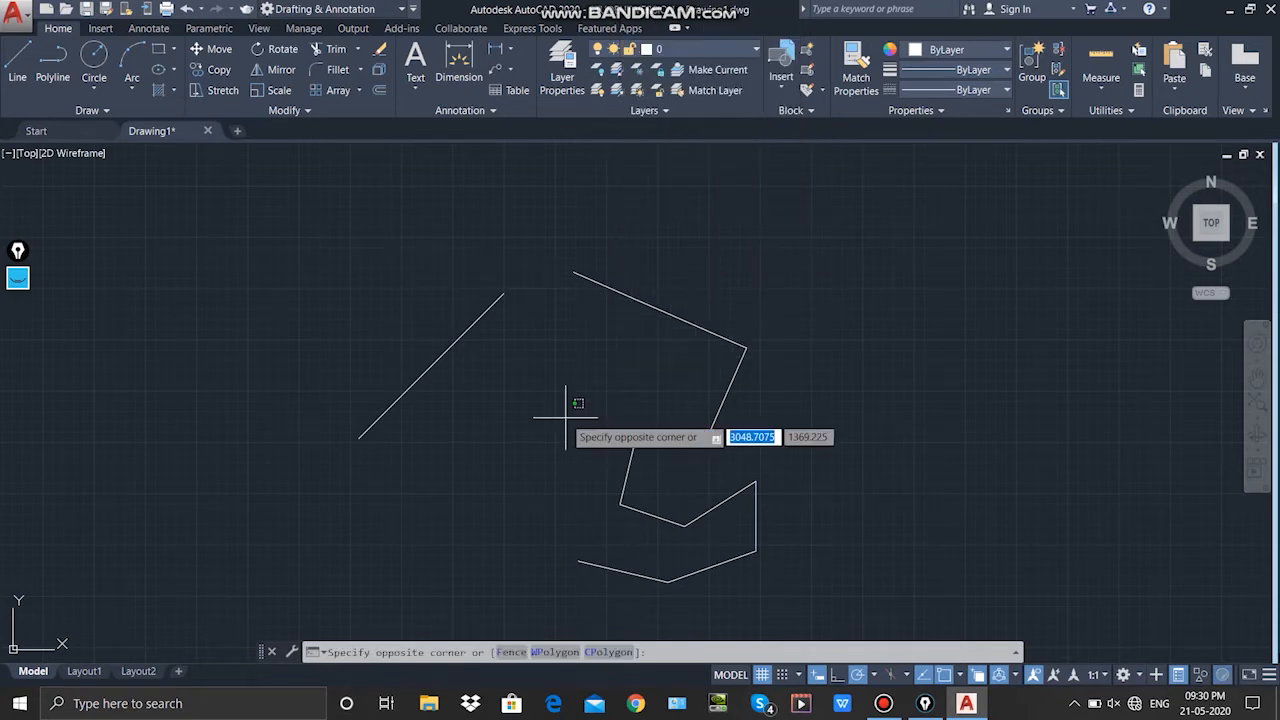
key(Escape)
key(Escape)
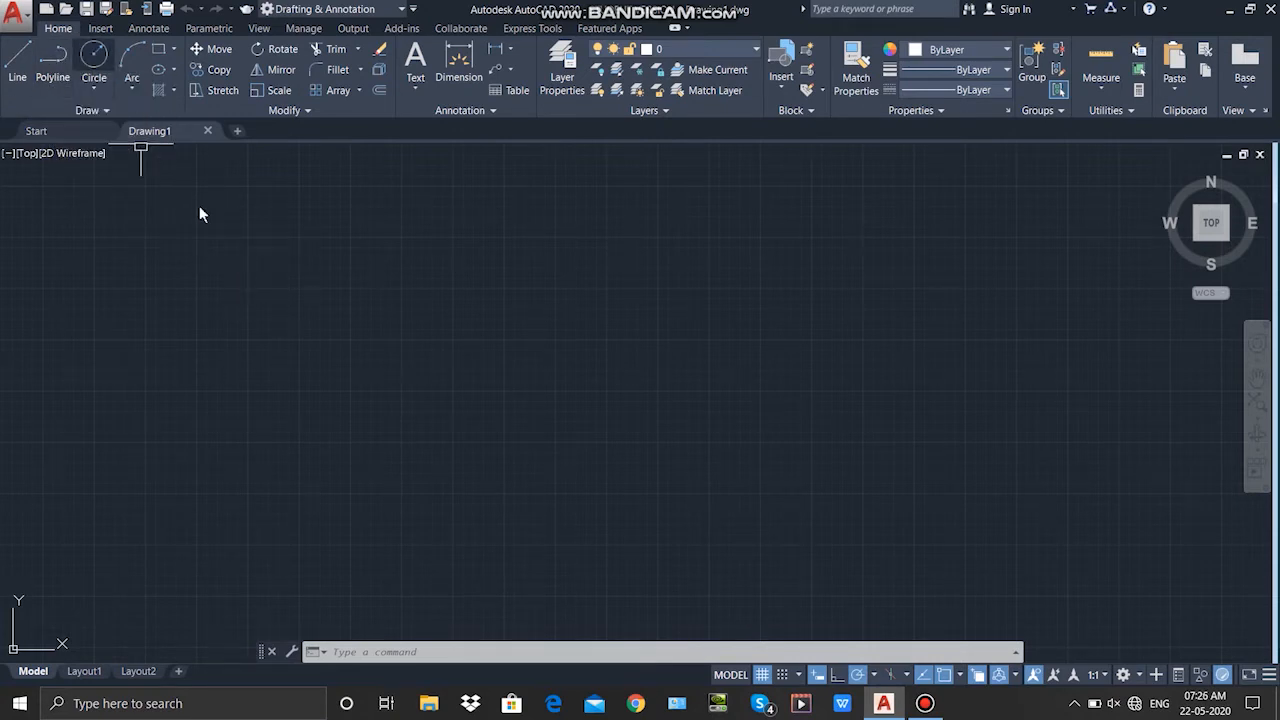
text(pl)
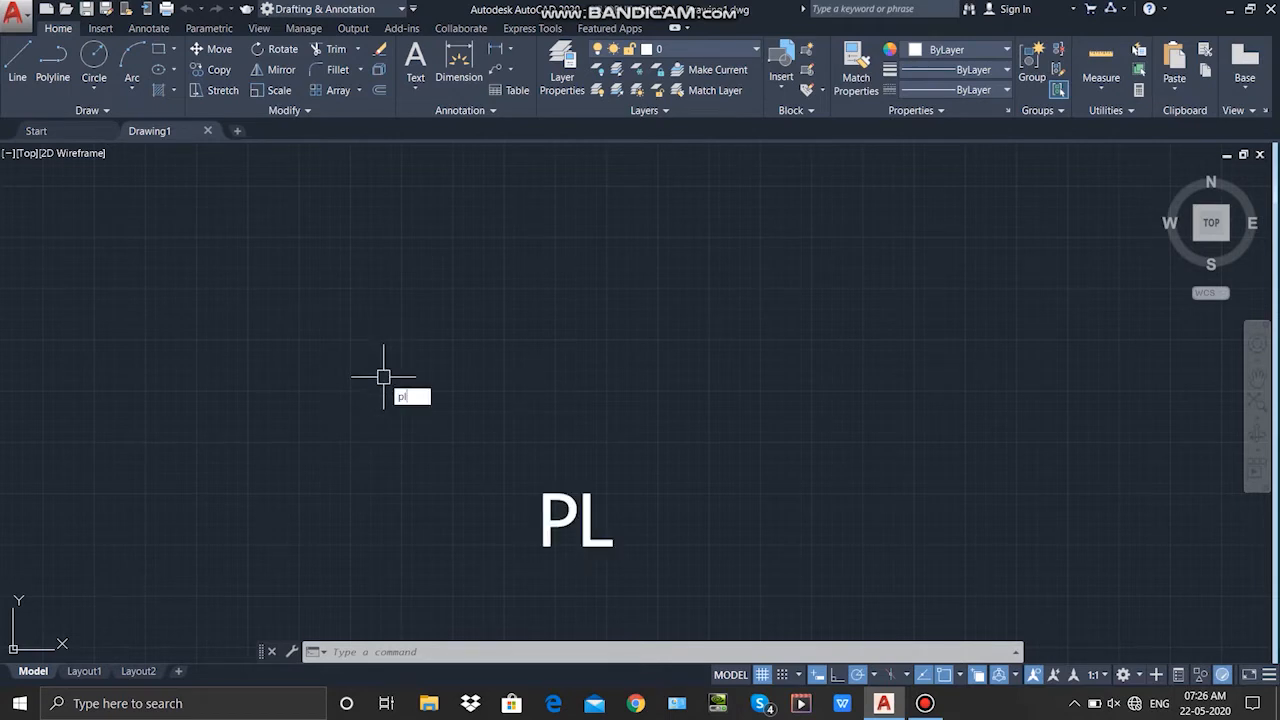
key(Return)
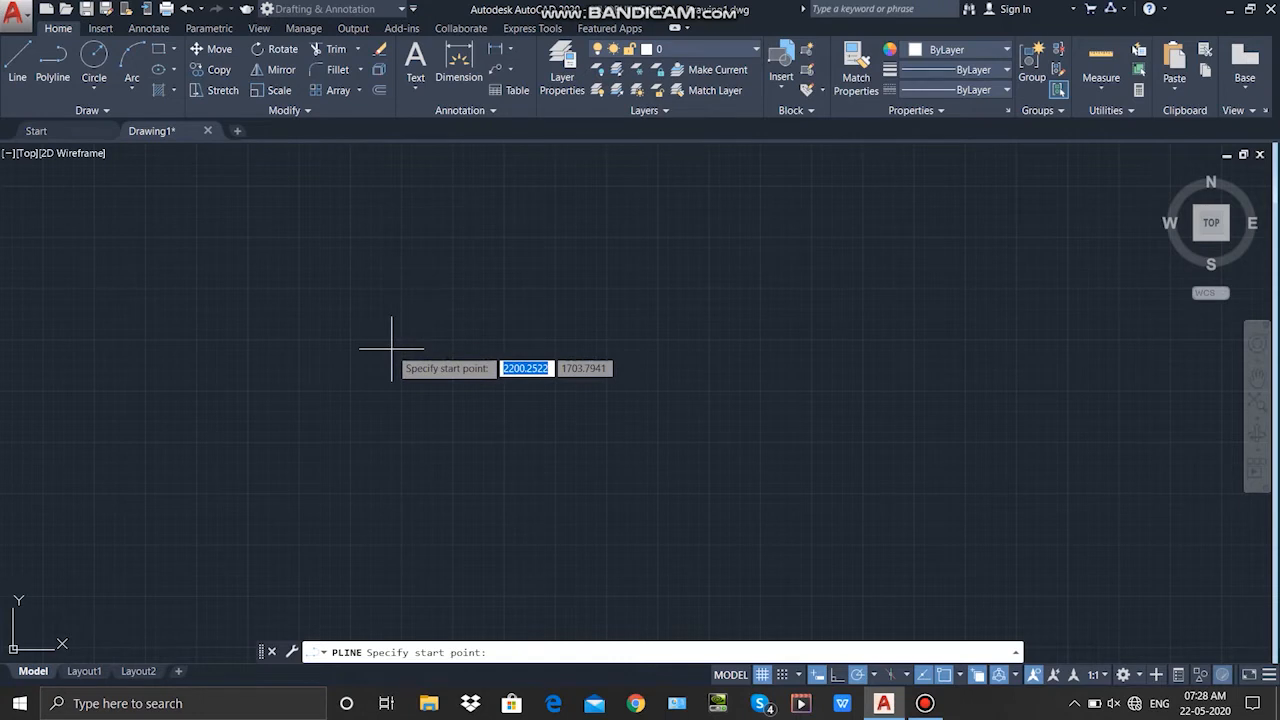
click(391, 349)
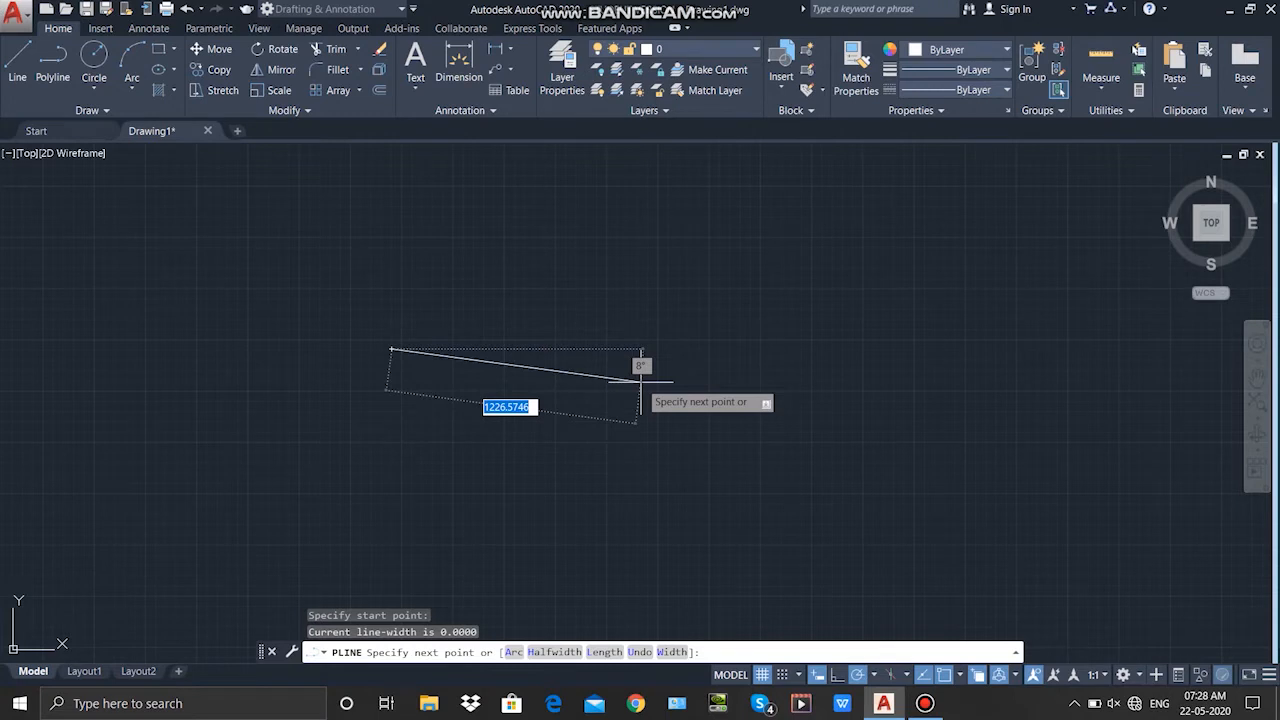
key(Down)
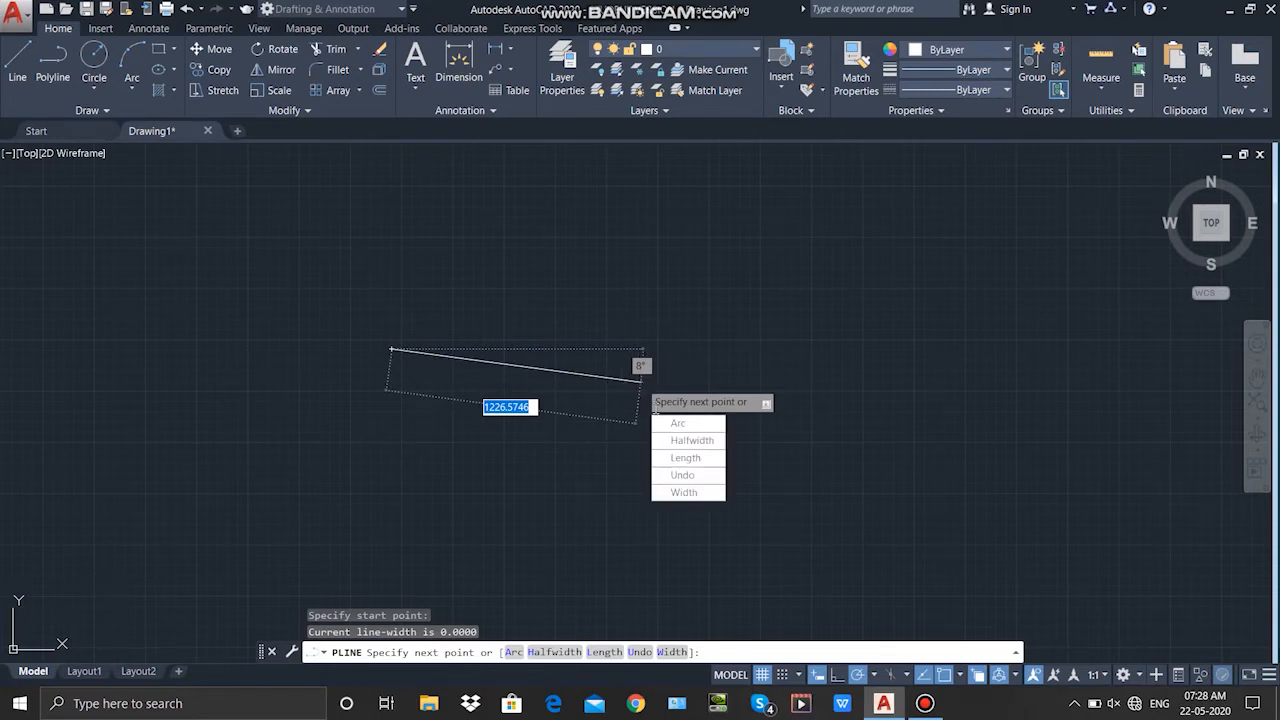
click(665, 423)
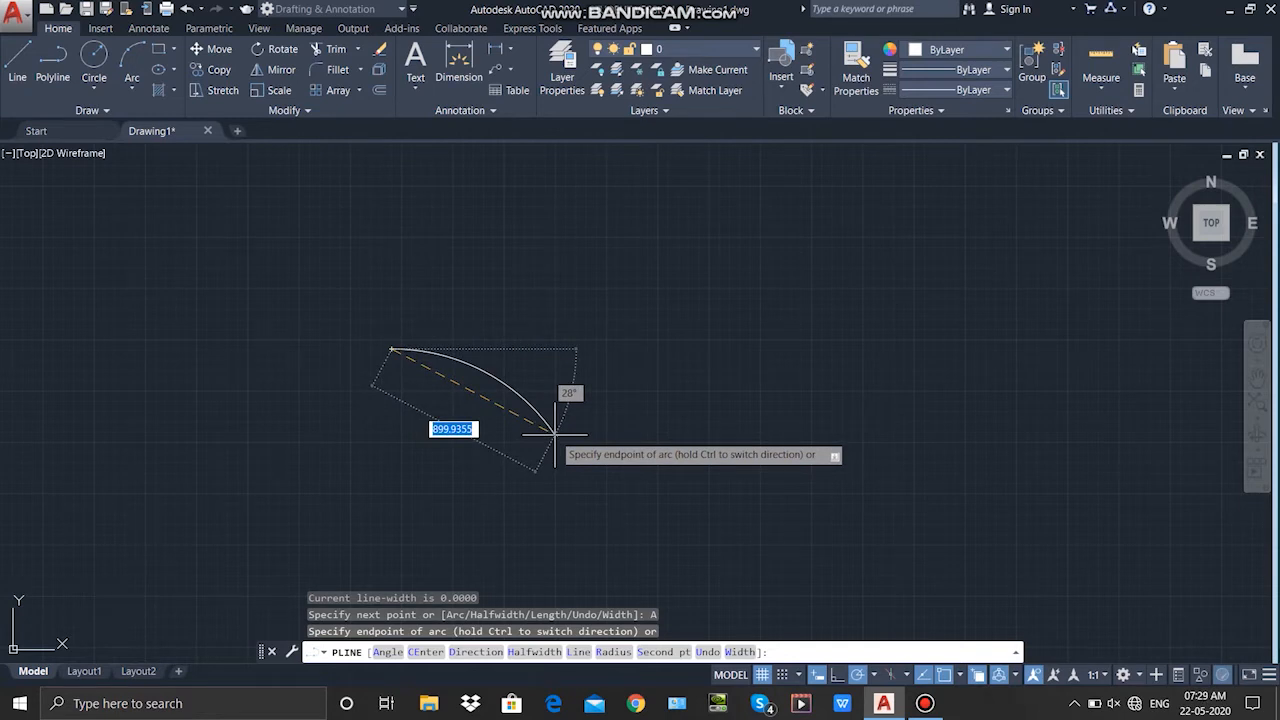
key(Down)
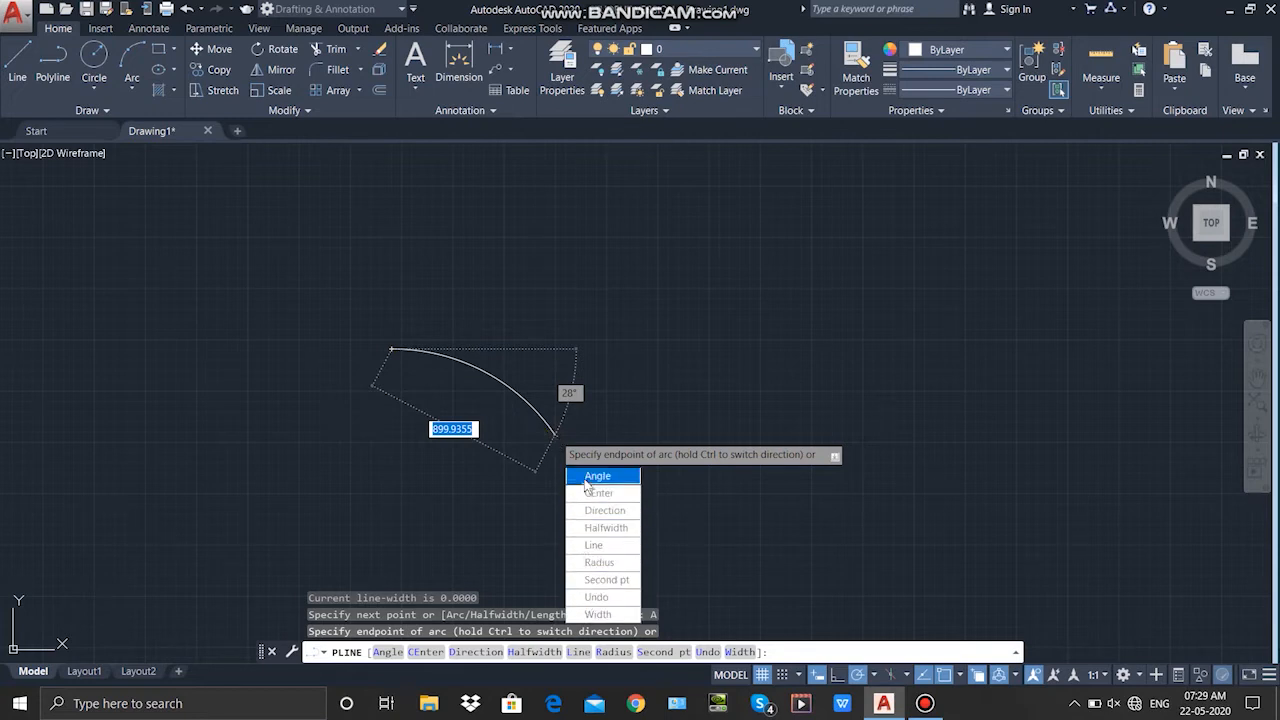
key(Escape)
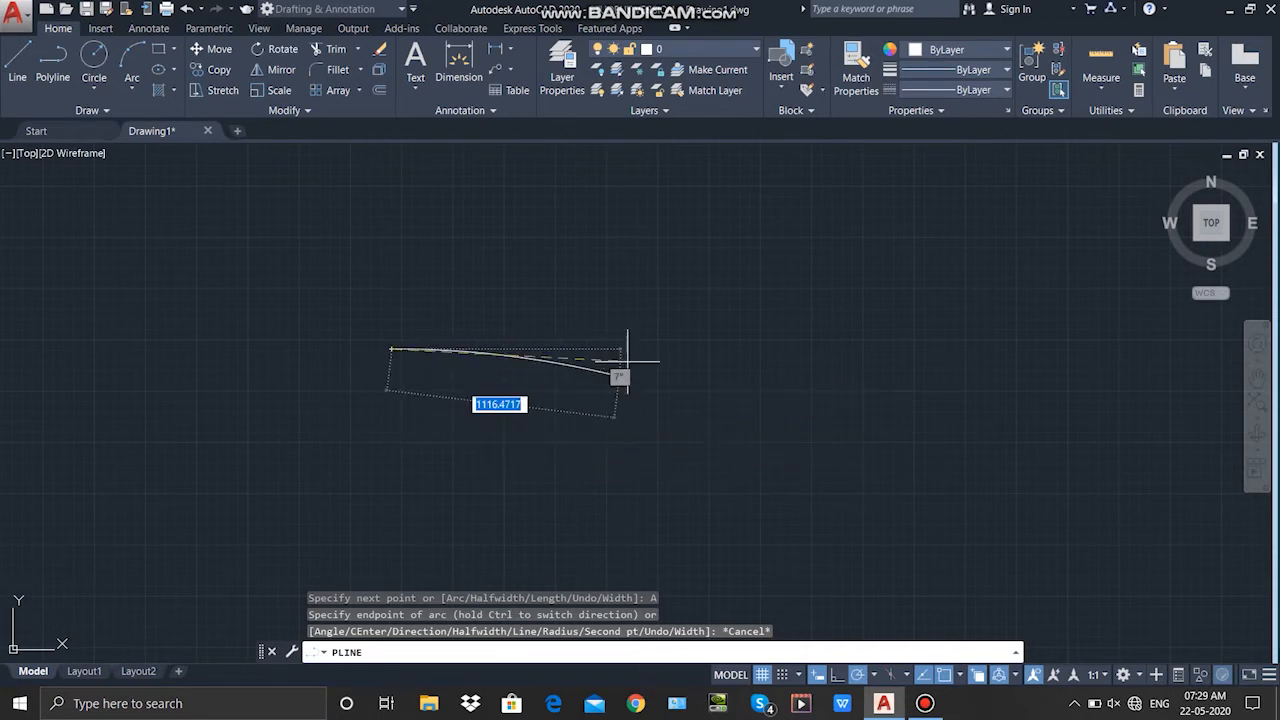
Step: Draw a downward half-circle arc in the polyline, switch to its Line option and add a straight segment about 1221 units long at 137°
click(391, 473)
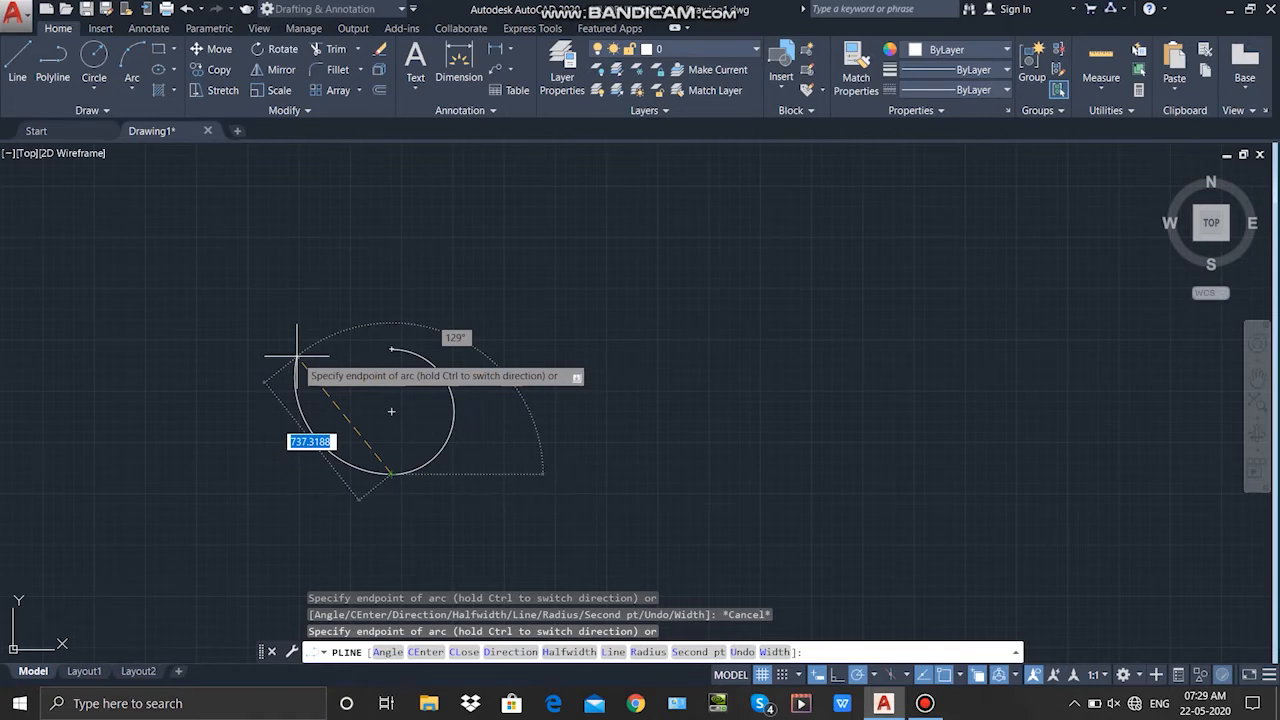
key(Down)
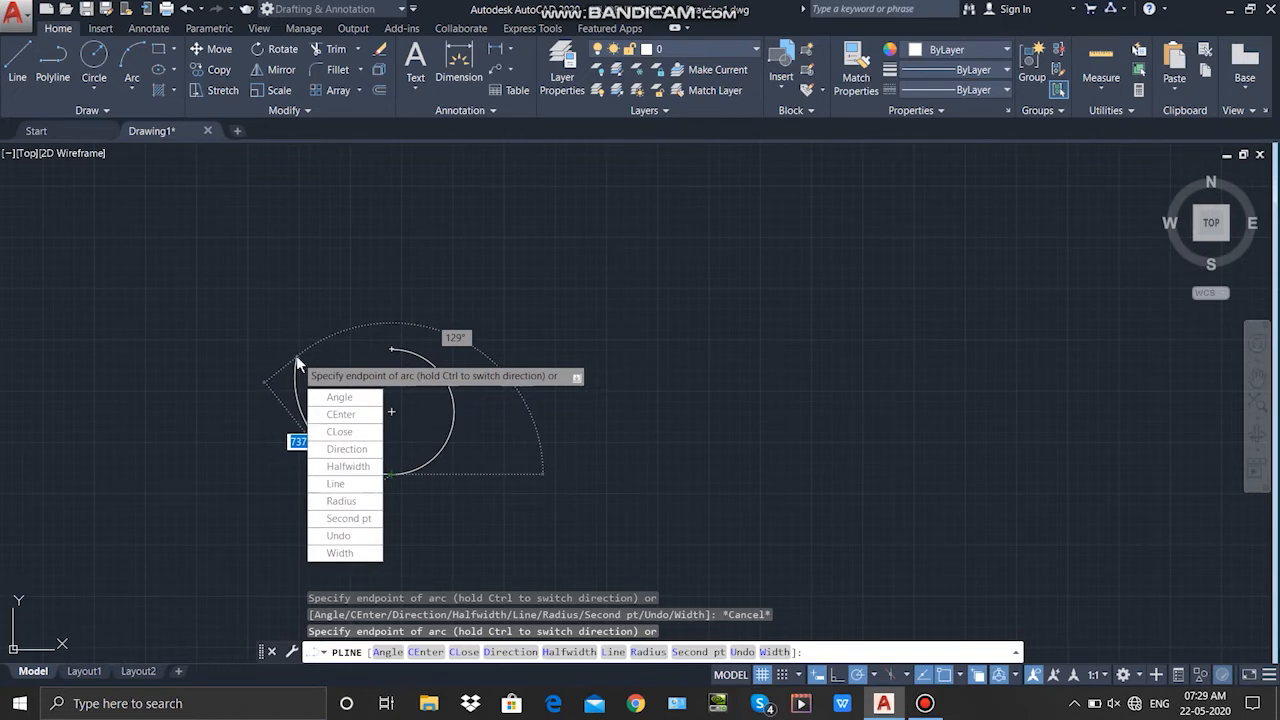
click(338, 484)
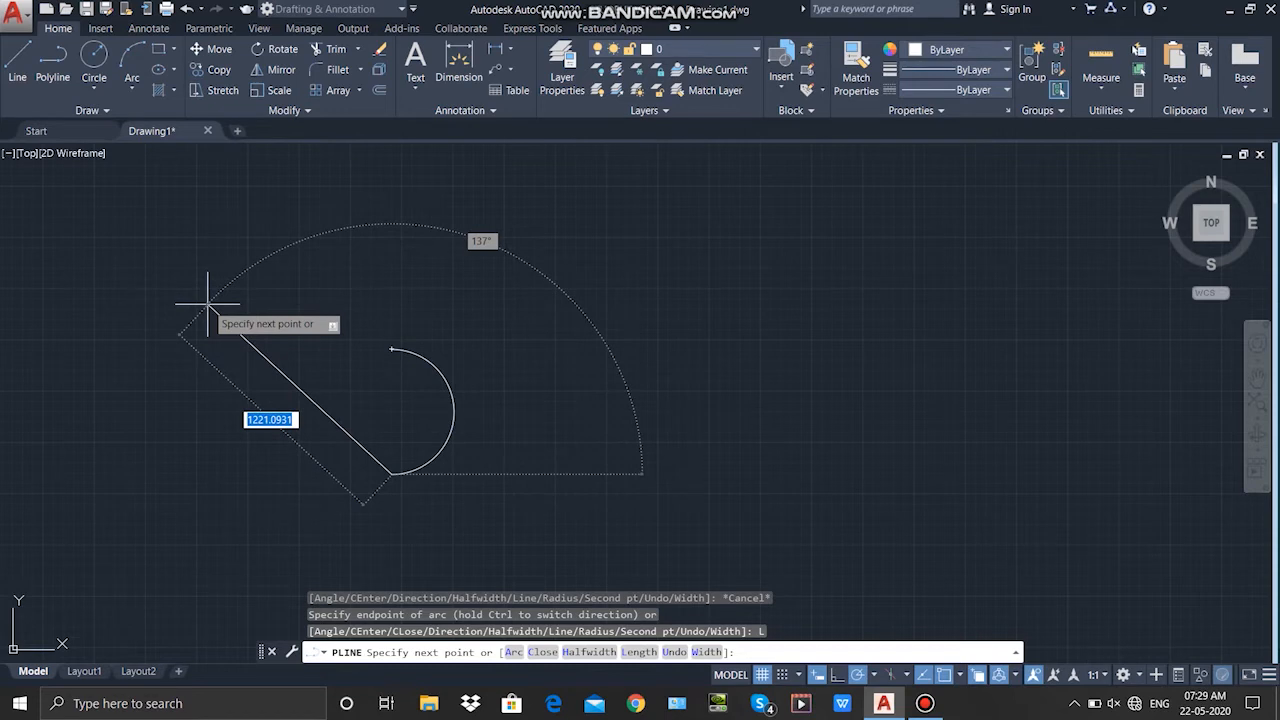
click(208, 303)
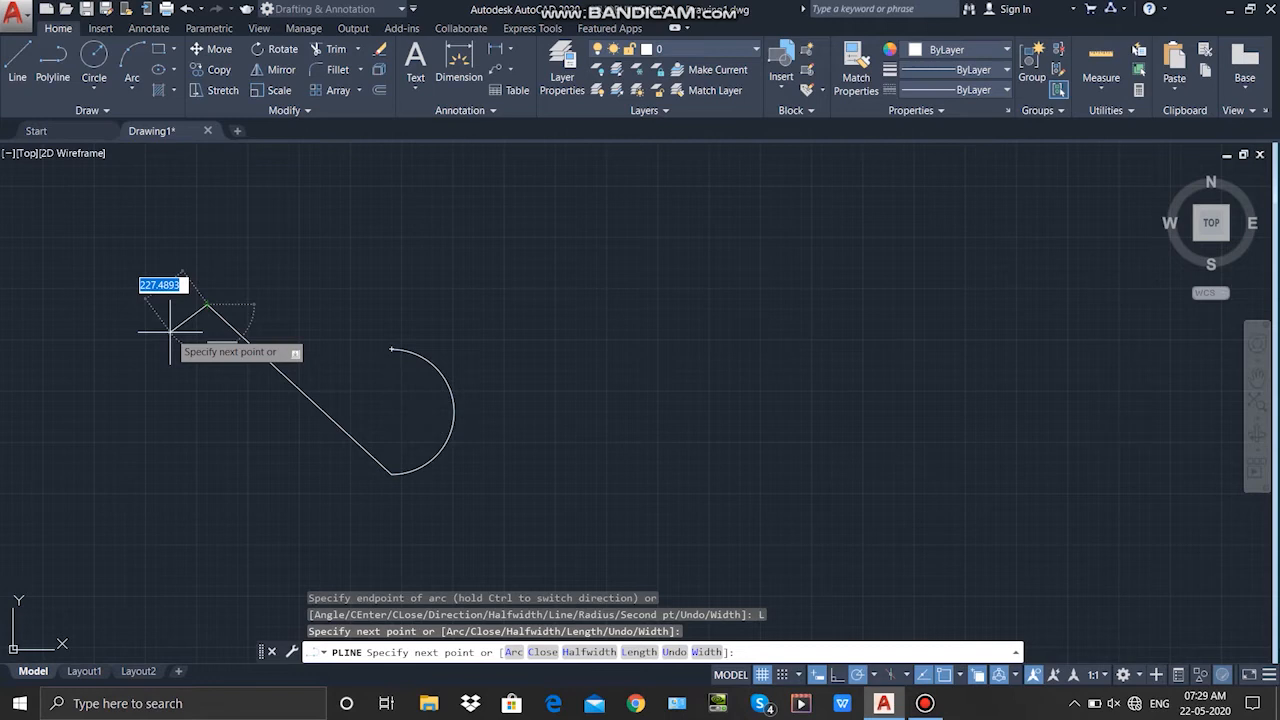
key(Escape)
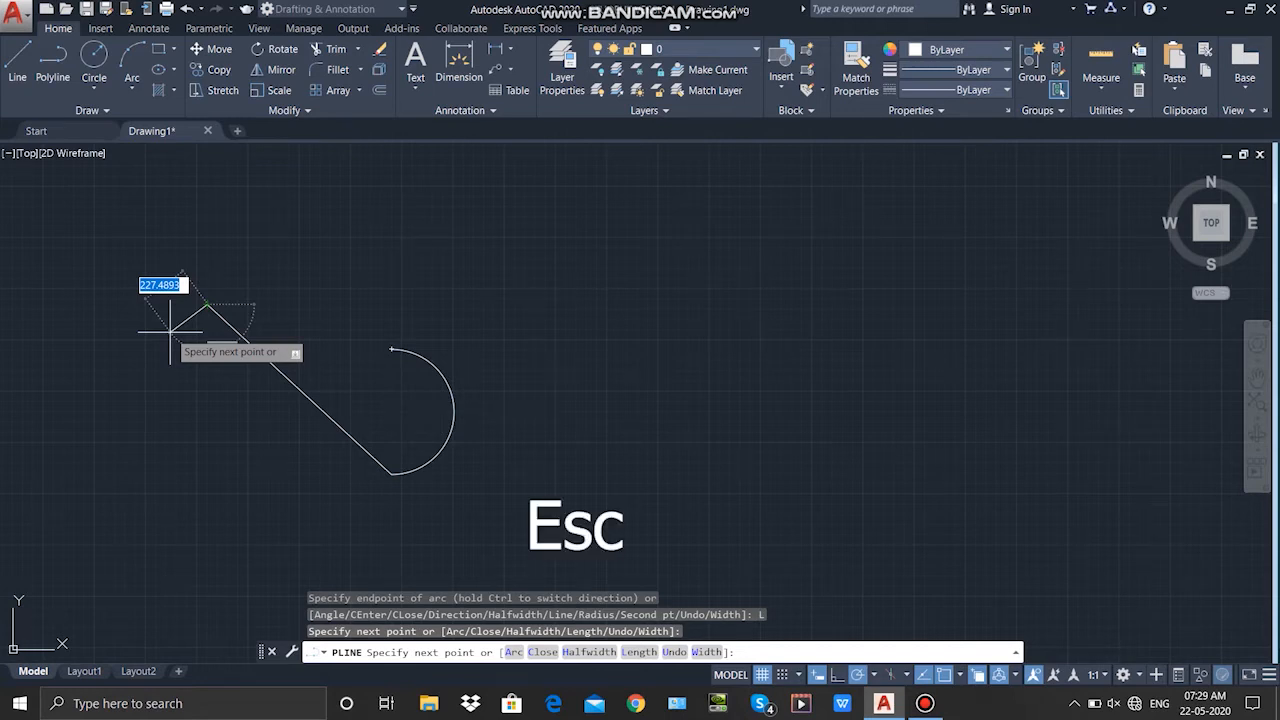
key(Escape)
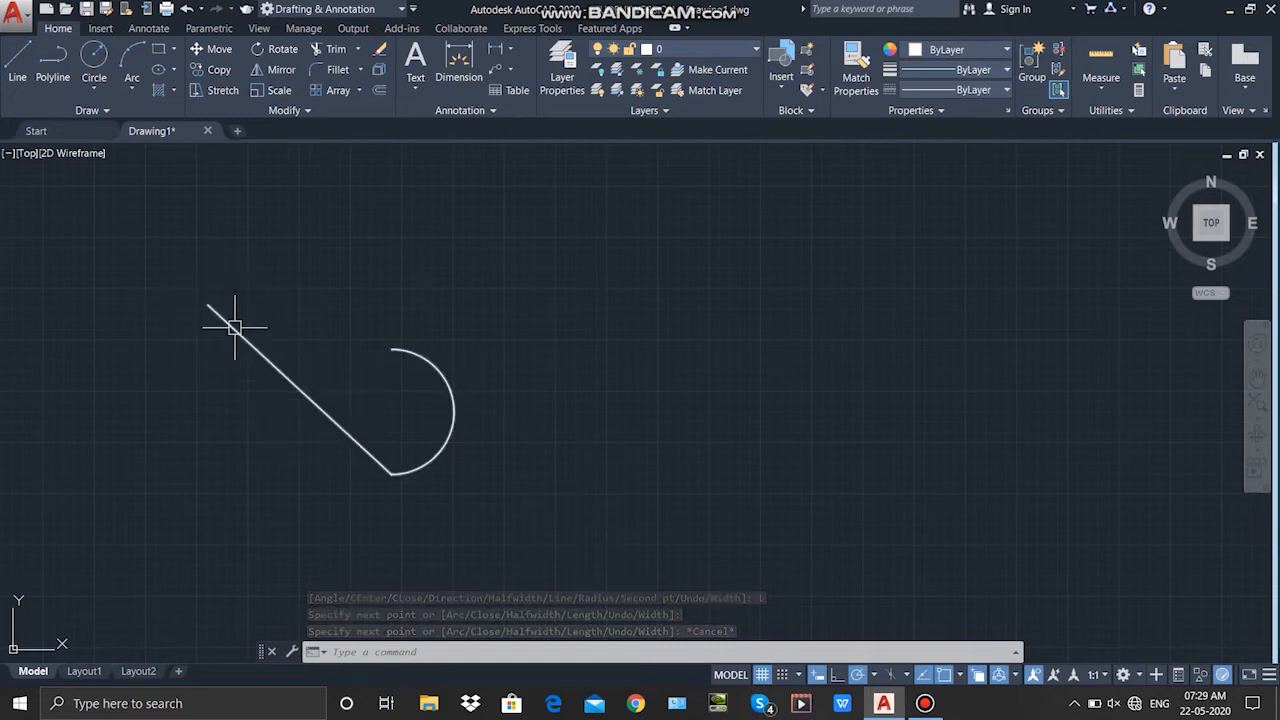
Step: Erase the arc-and-line polyline and undo the erasure
click(308, 392)
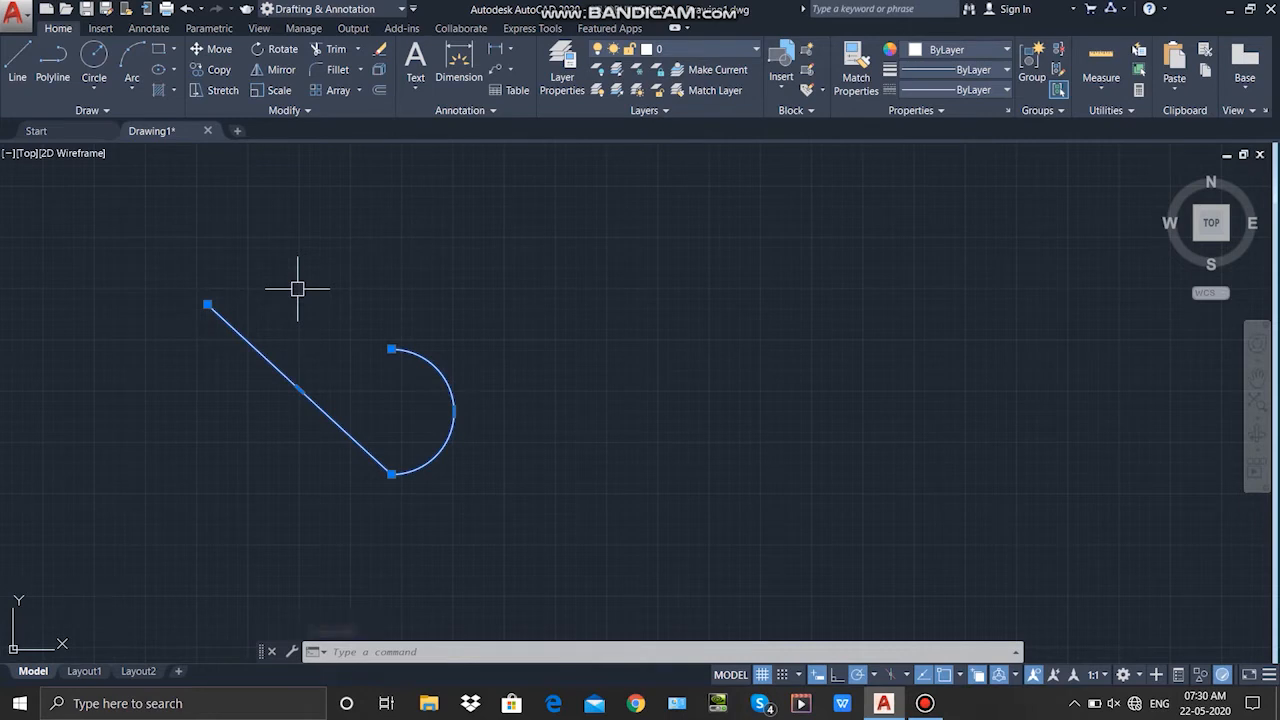
key(Delete)
key(ctrl+z)
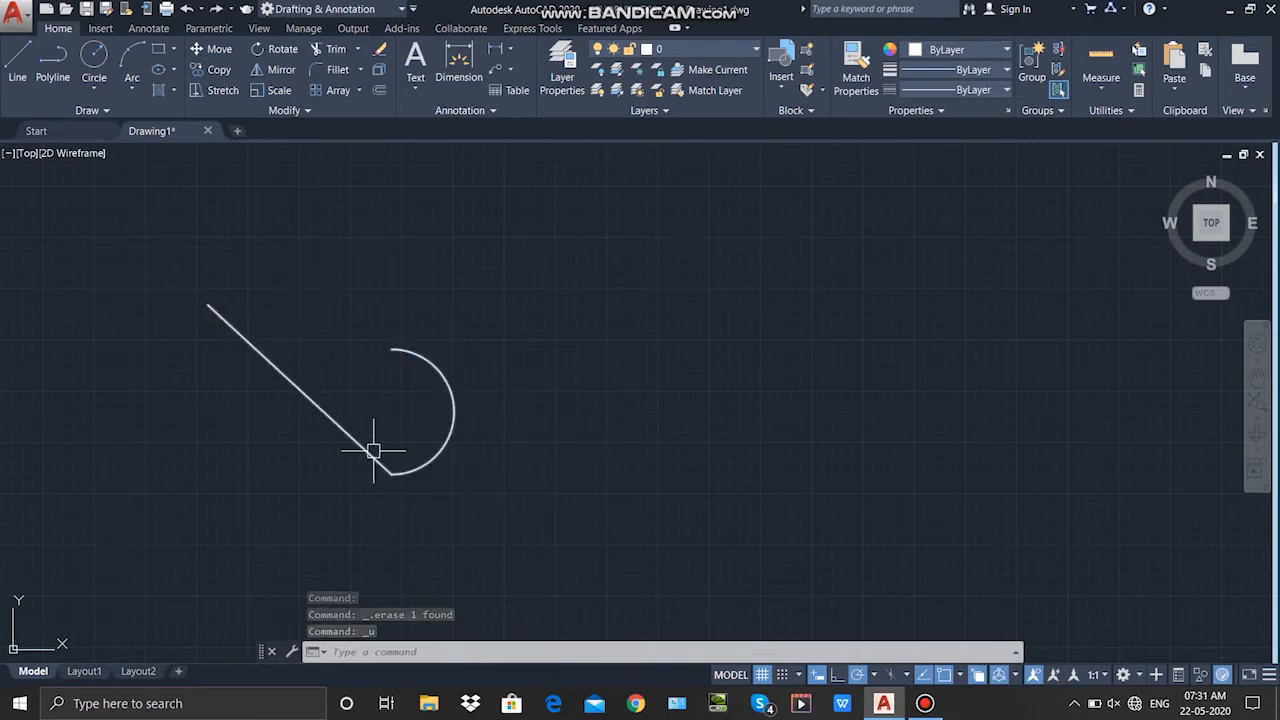
Step: Delete the whole arc-and-line polyline from the drawing
click(324, 414)
key(Delete)
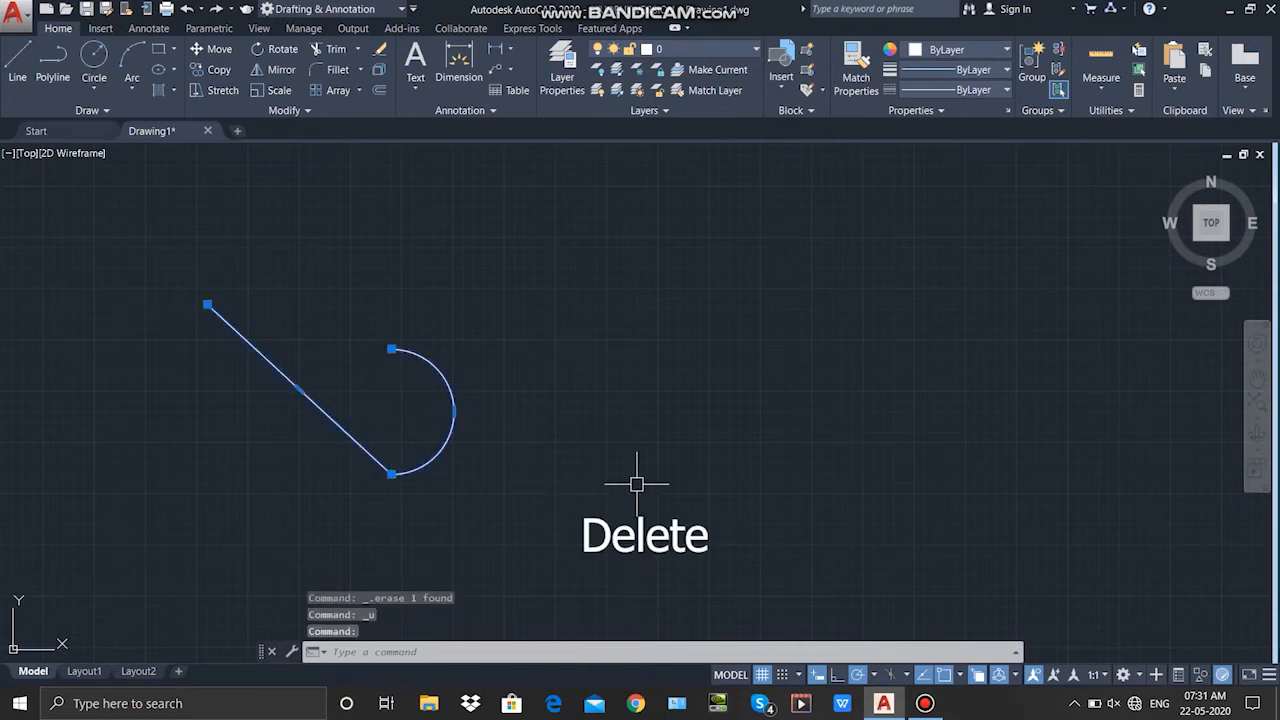
key(Delete)
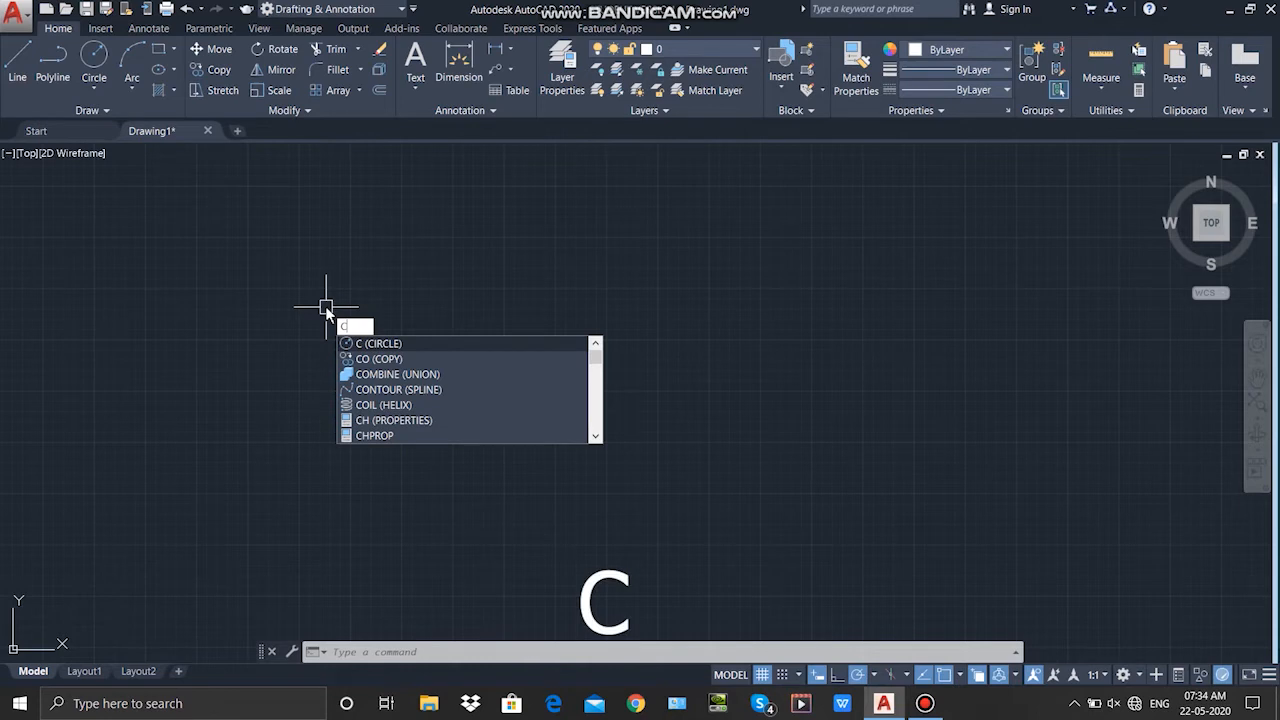
Step: Draw a circle by center point and radius near the middle of the empty drawing area
key(Return)
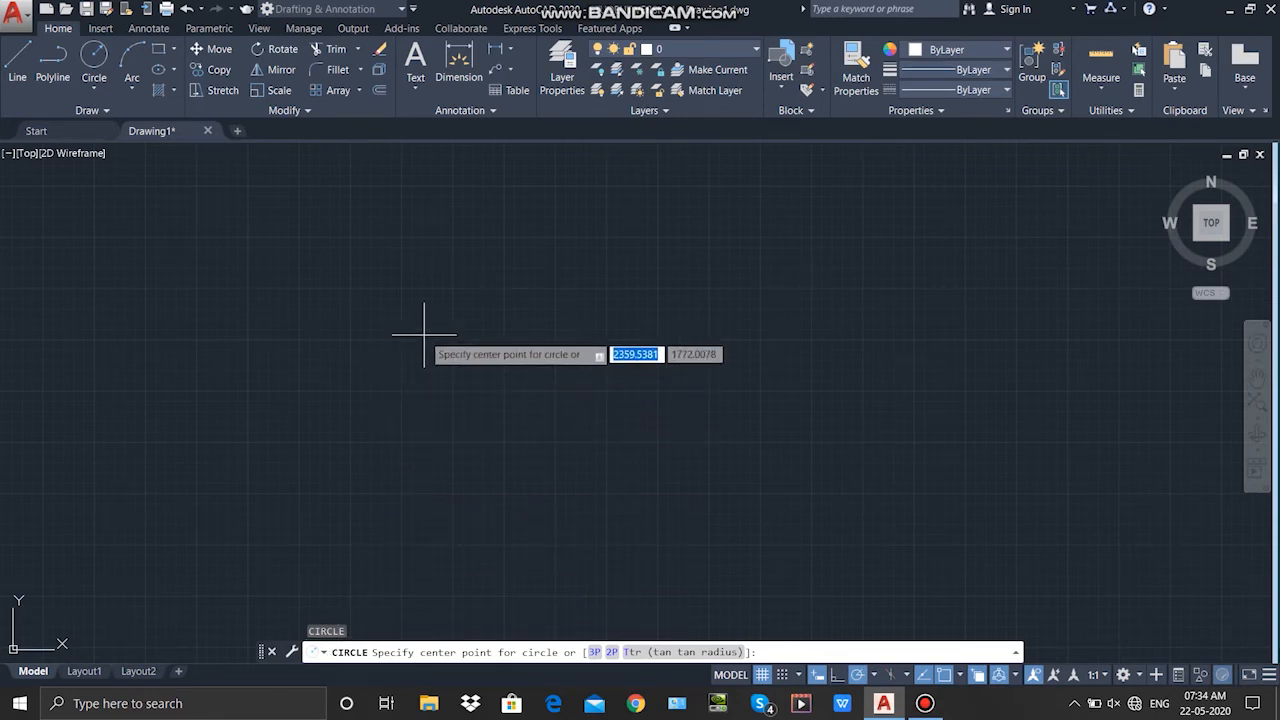
click(498, 339)
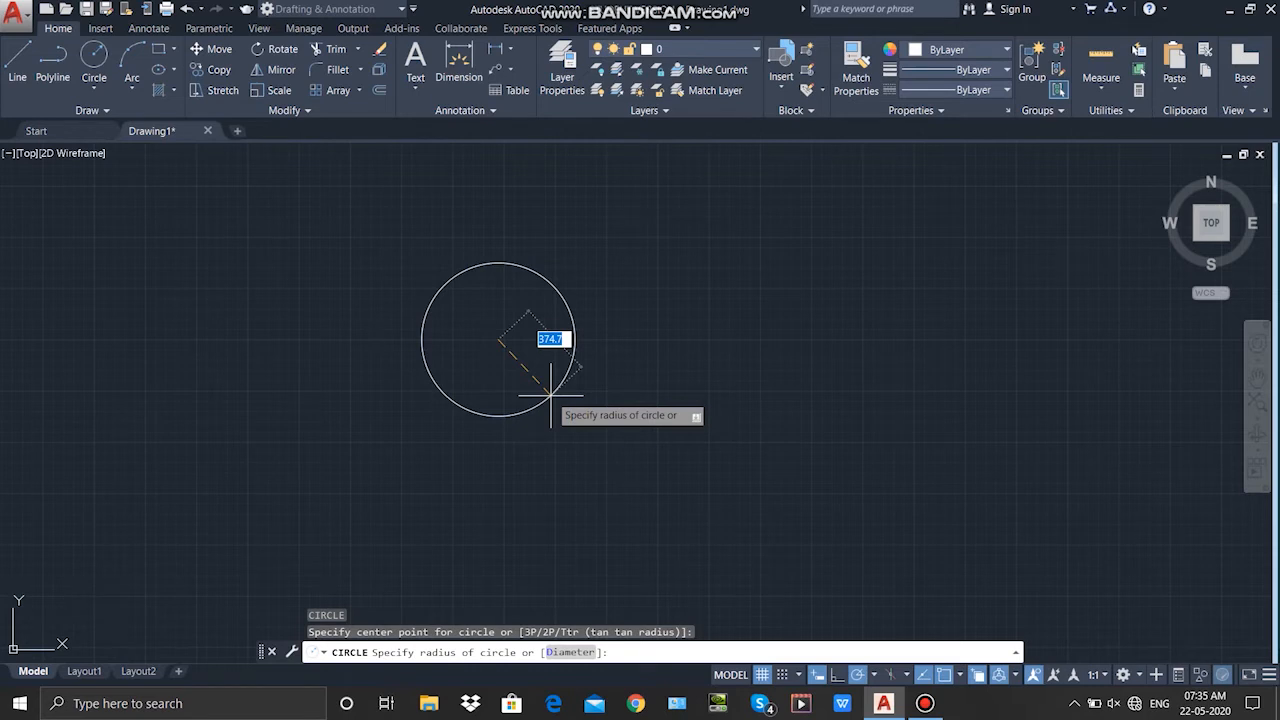
key(Return)
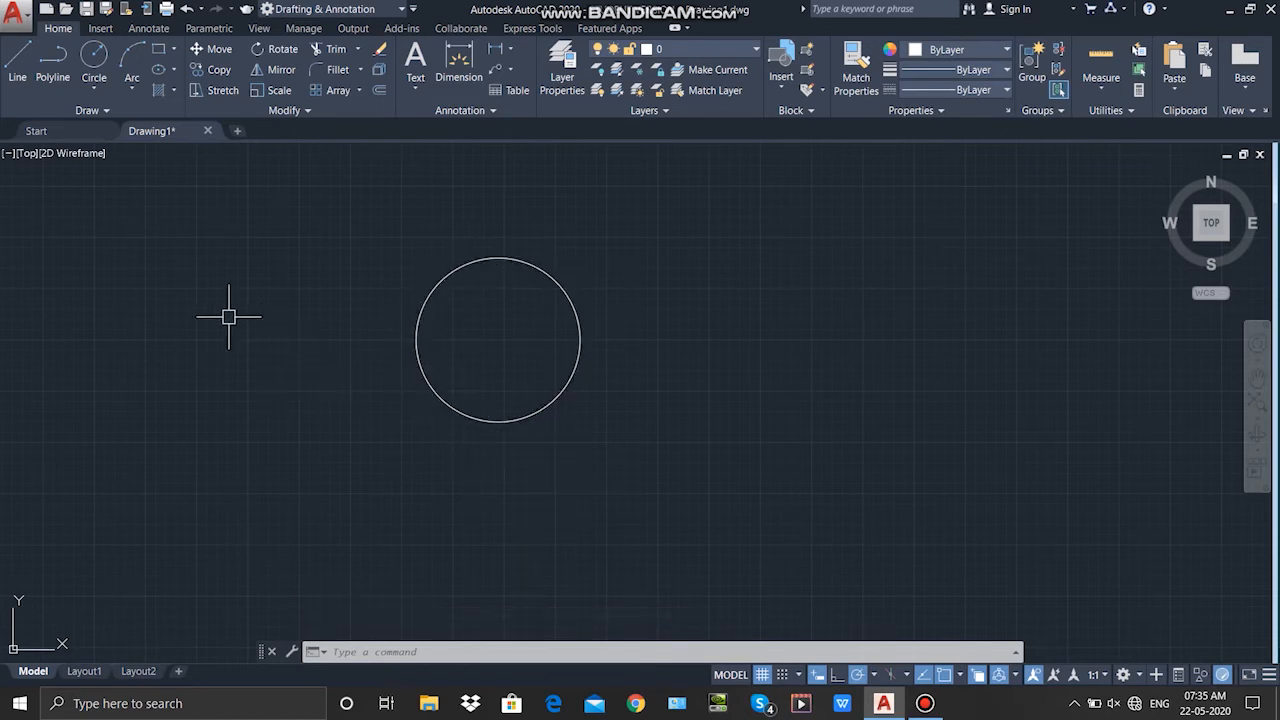
click(93, 88)
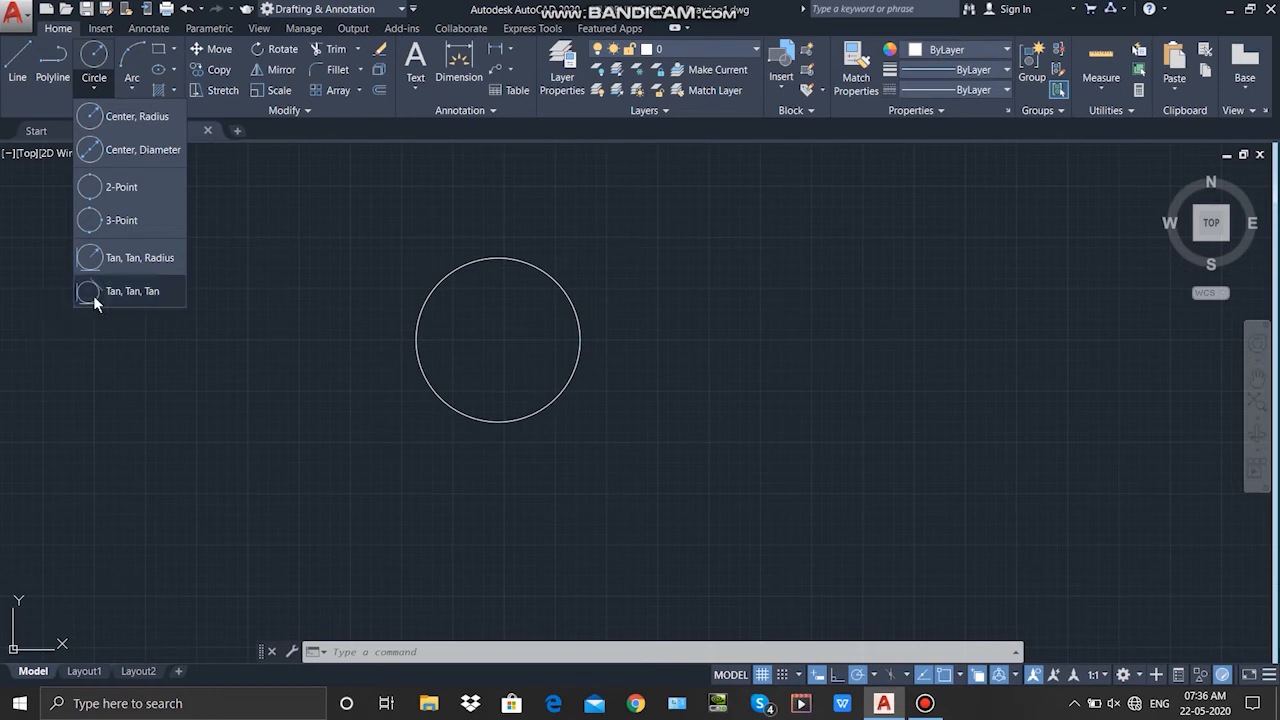
click(131, 293)
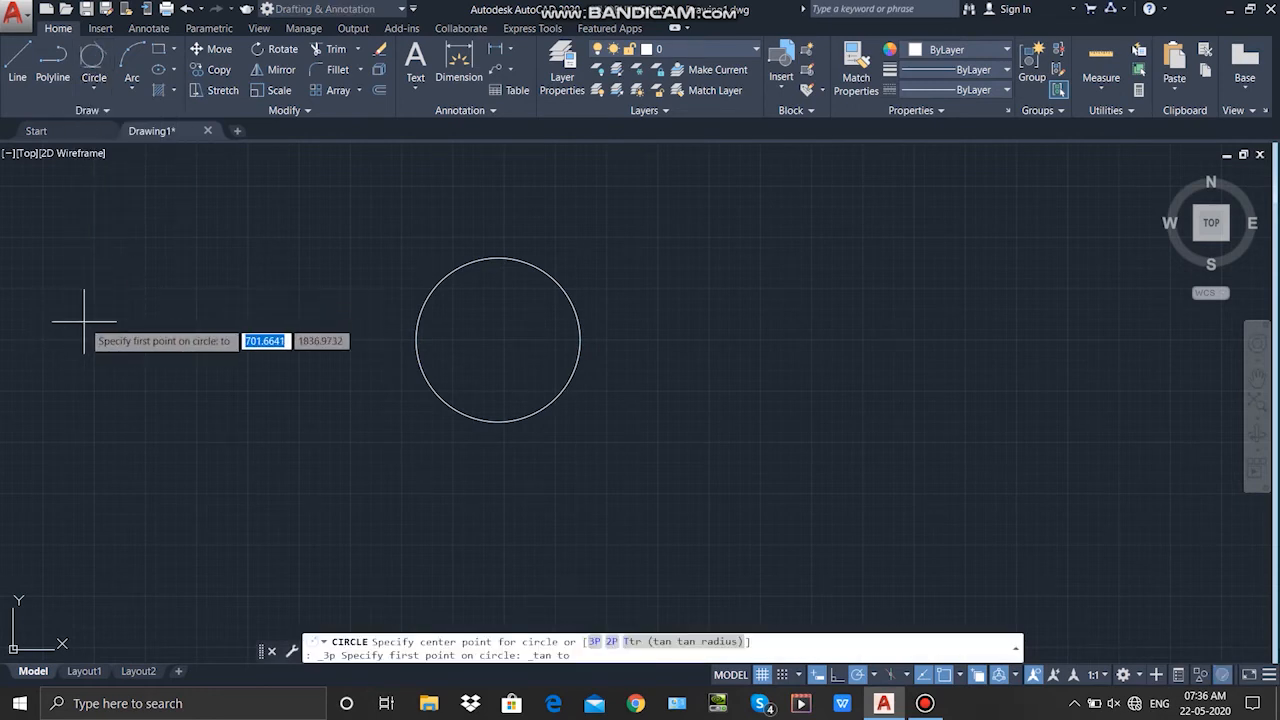
key(Escape)
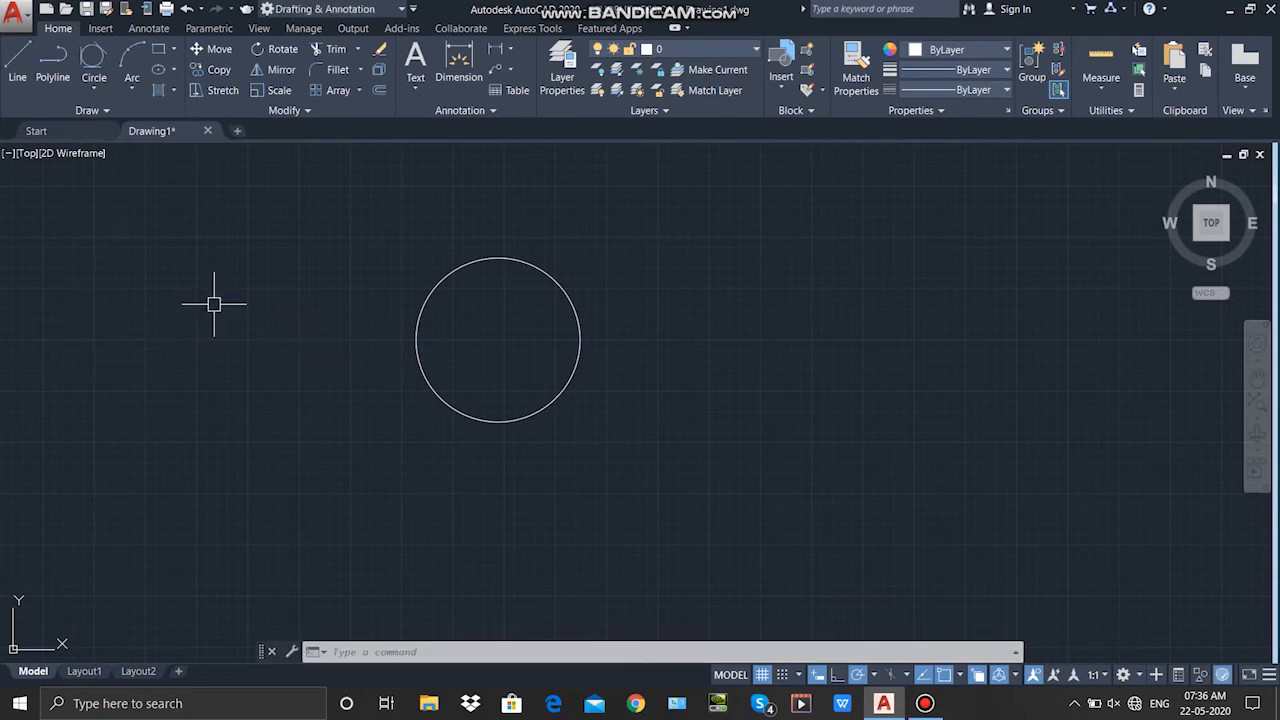
Step: Draw three separate lines beside the circle: a rising one above, a falling one about 783 units long at 30° below, and a vertical one
click(10, 70)
click(271, 234)
click(99, 320)
key(Return)
key(Return)
click(129, 457)
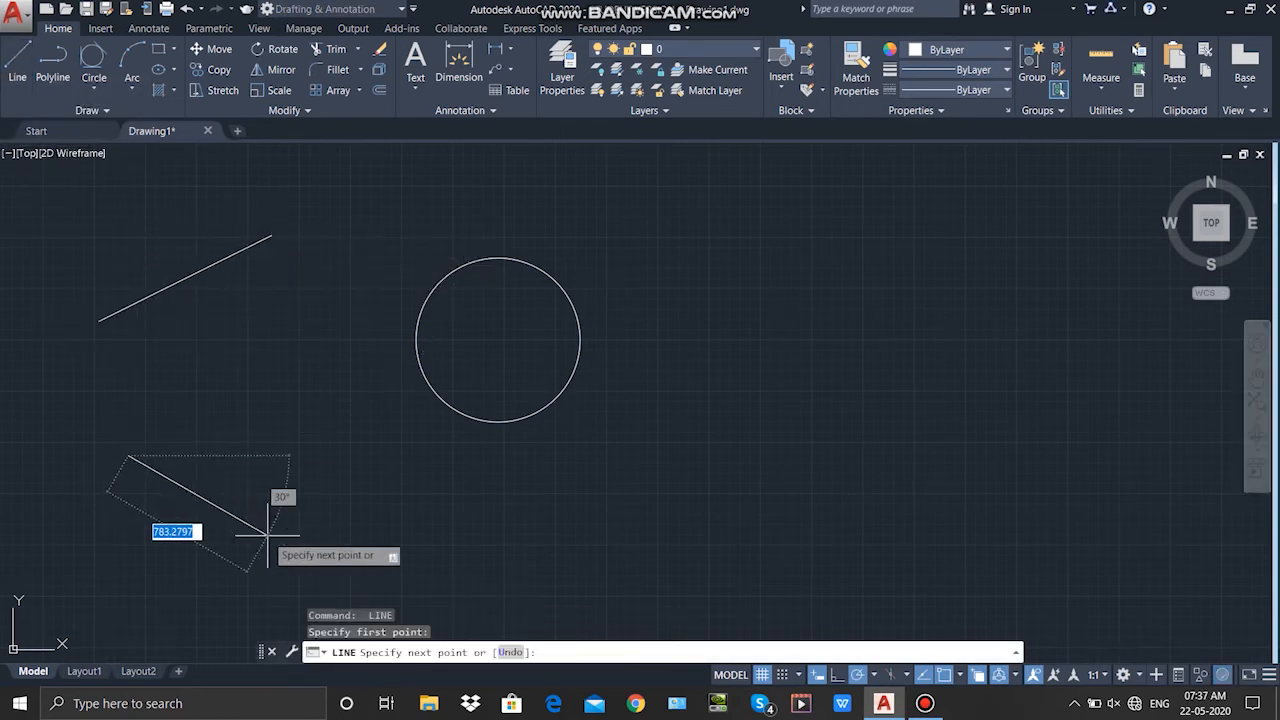
click(267, 535)
key(Return)
key(Return)
click(318, 284)
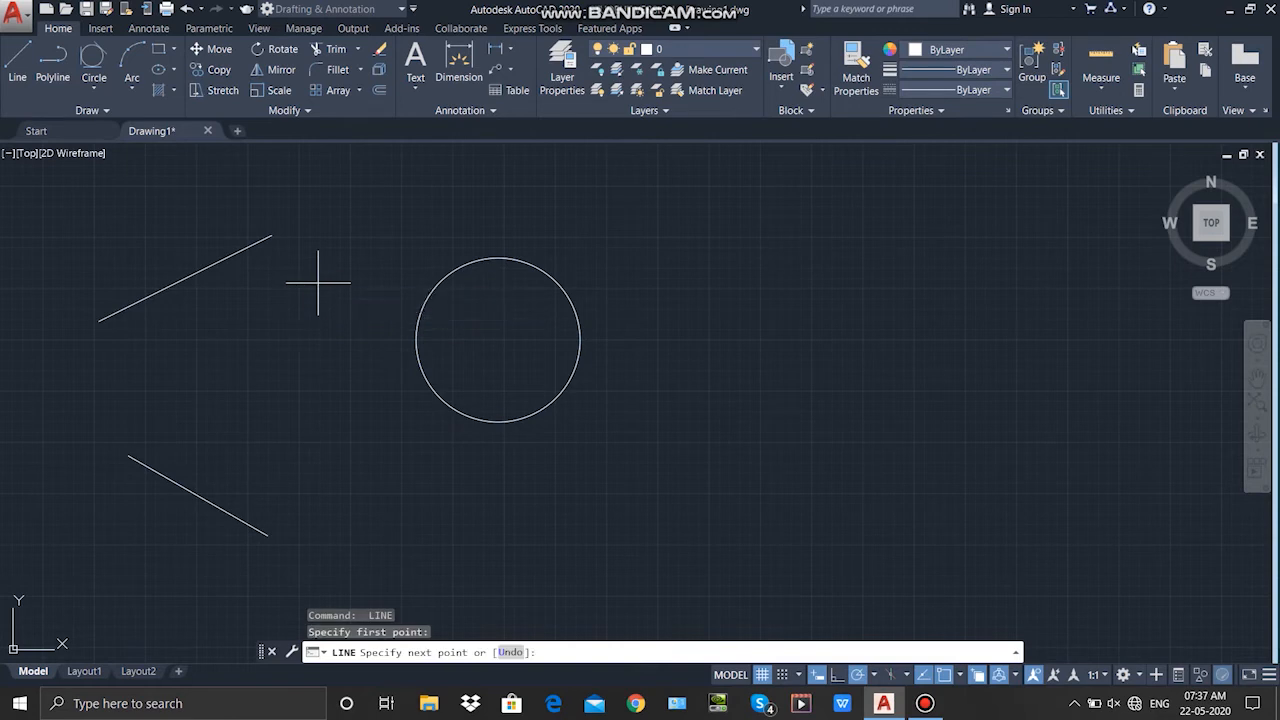
click(320, 418)
key(Return)
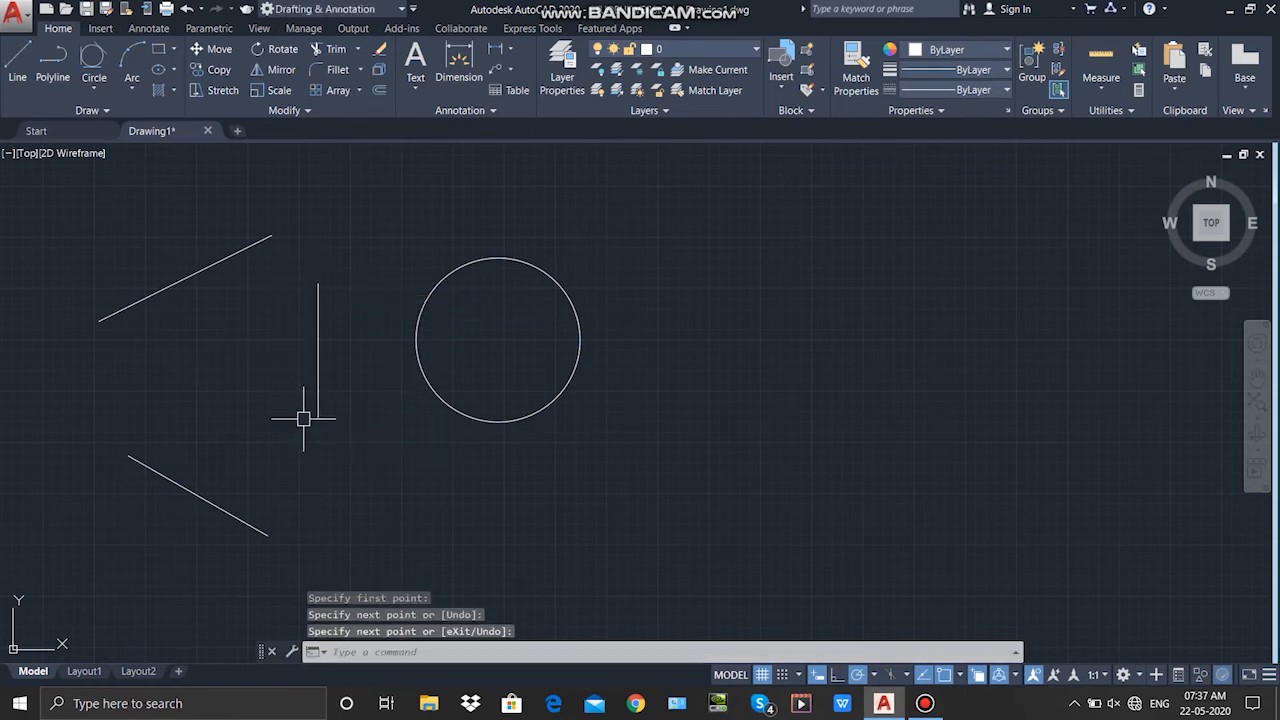
Step: Draw a Tan, Tan, Tan circle tangent to the two slanted lines and the vertical line
click(96, 88)
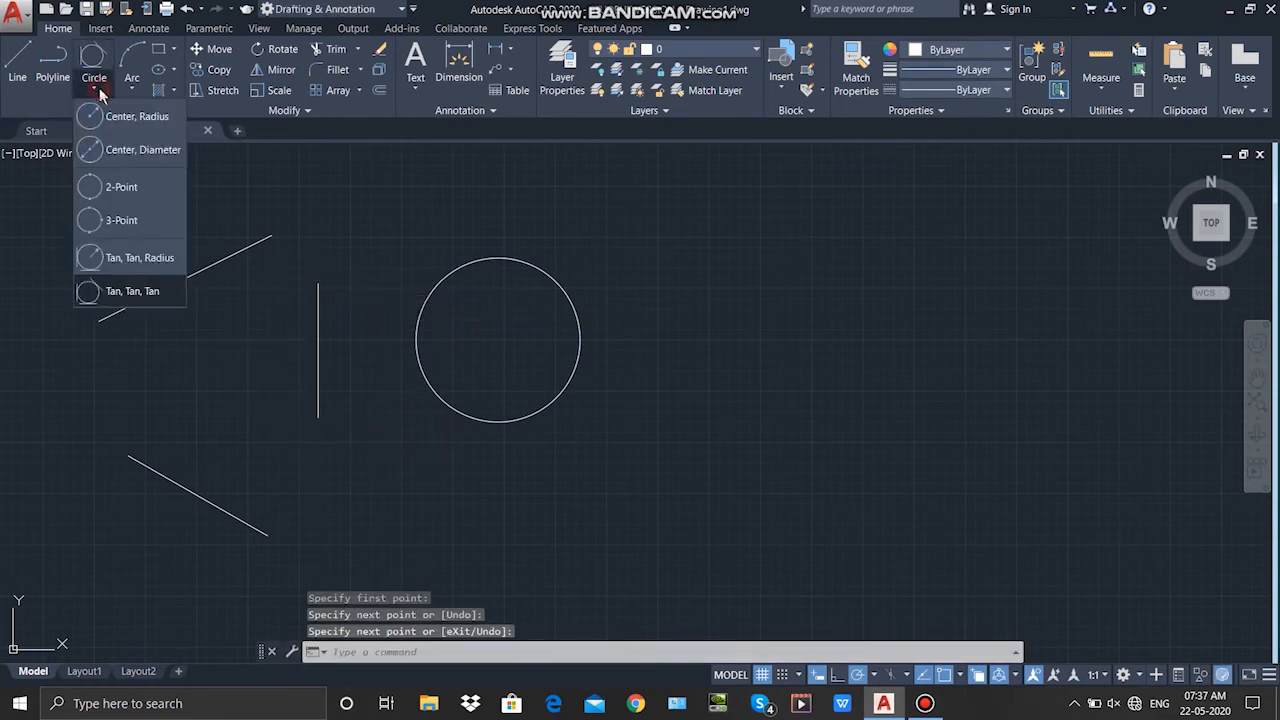
click(130, 291)
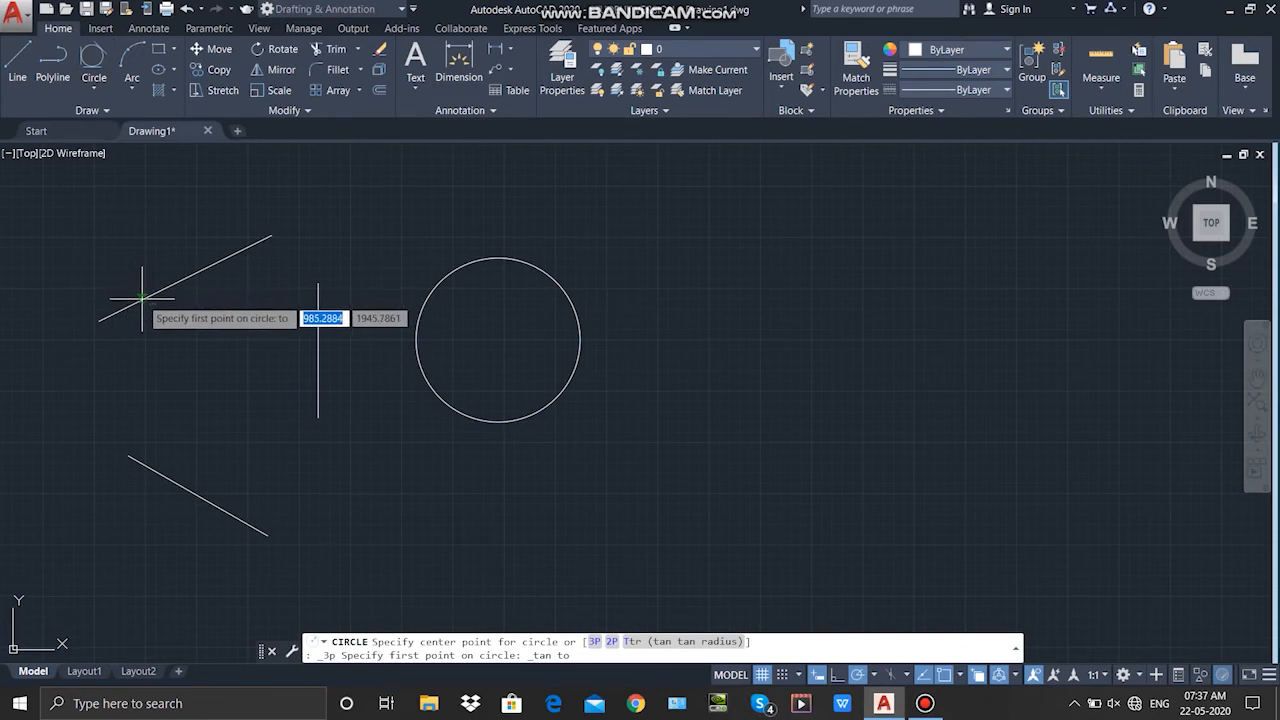
click(177, 484)
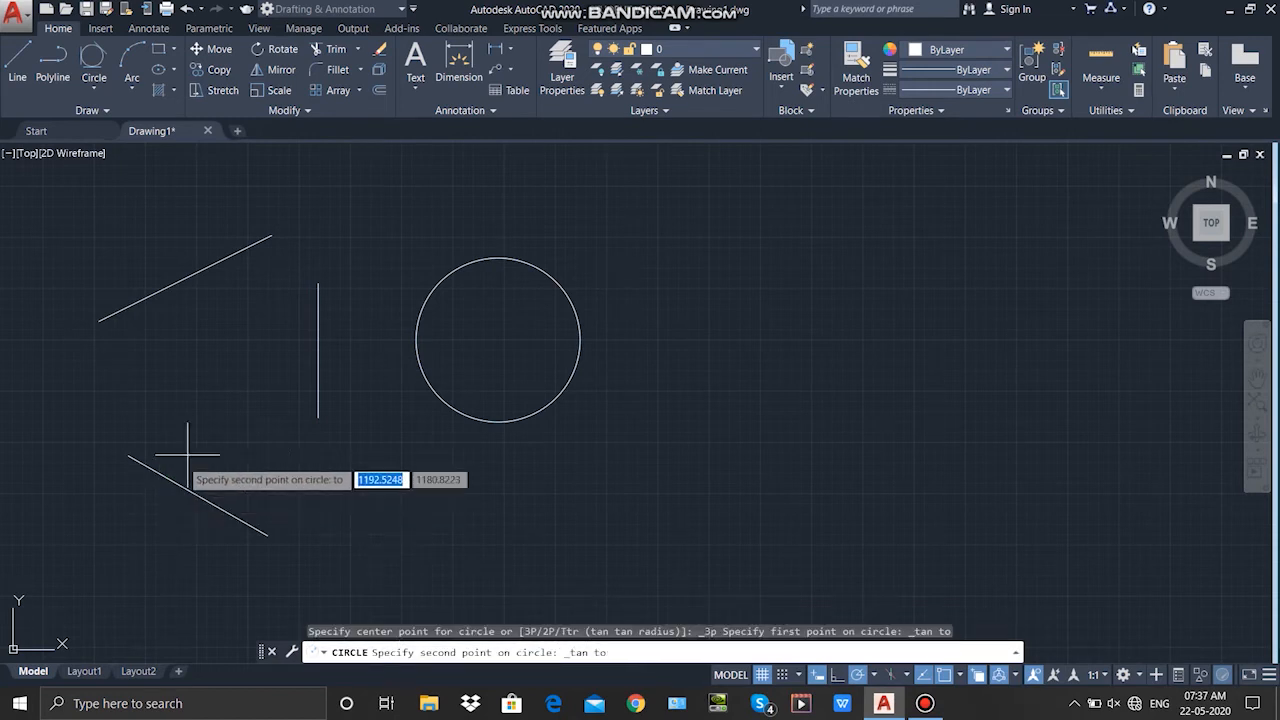
click(318, 335)
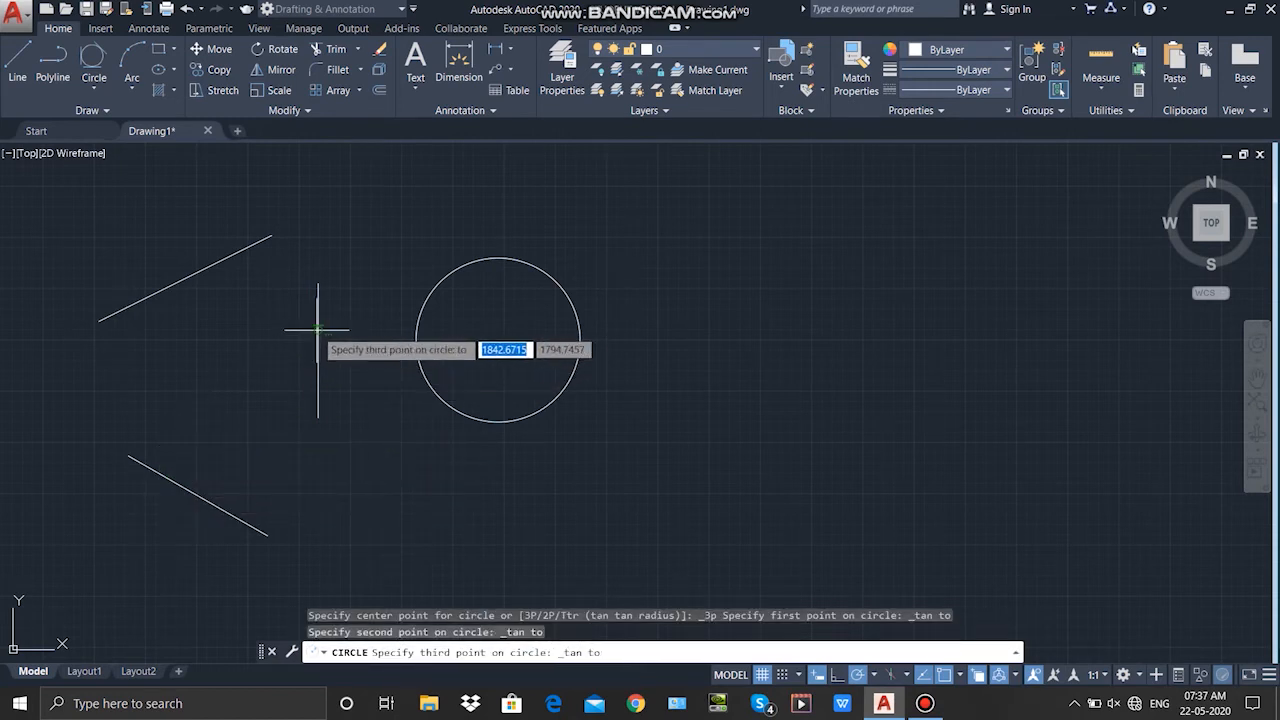
click(194, 273)
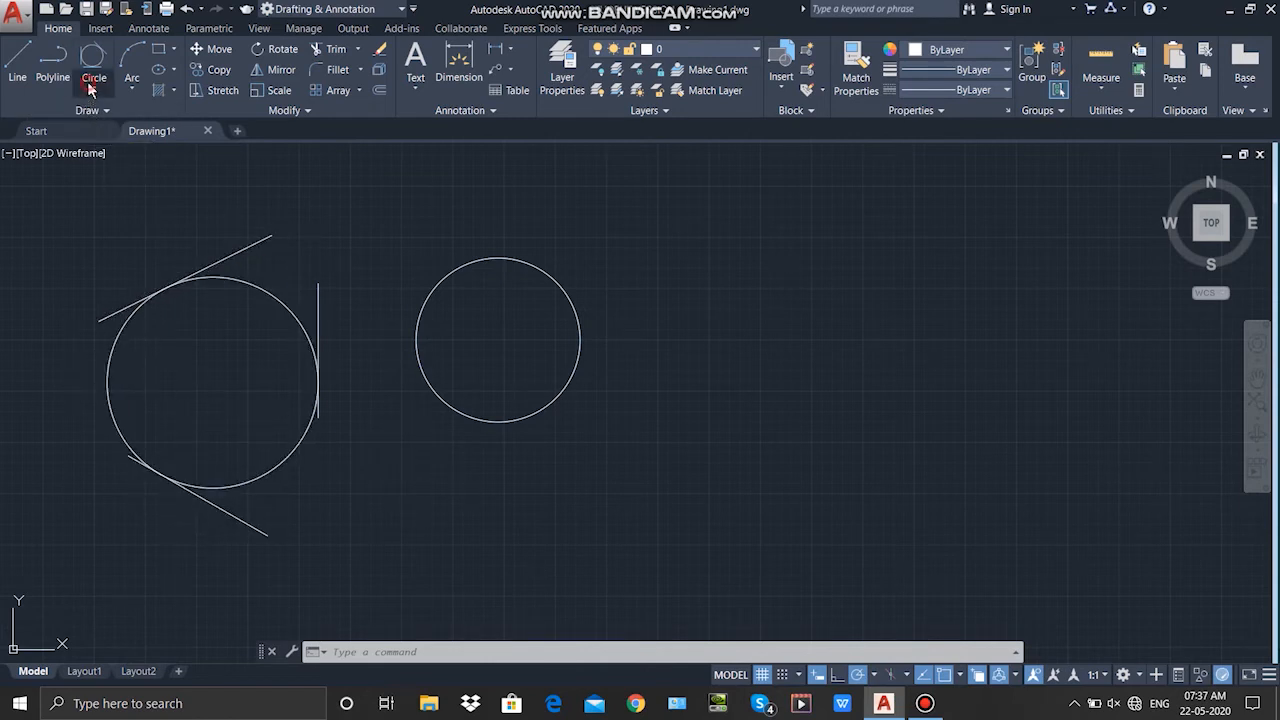
Step: Draw a 3-Point circle on the opposite side of the first circle from the tangent circle
click(89, 87)
click(121, 222)
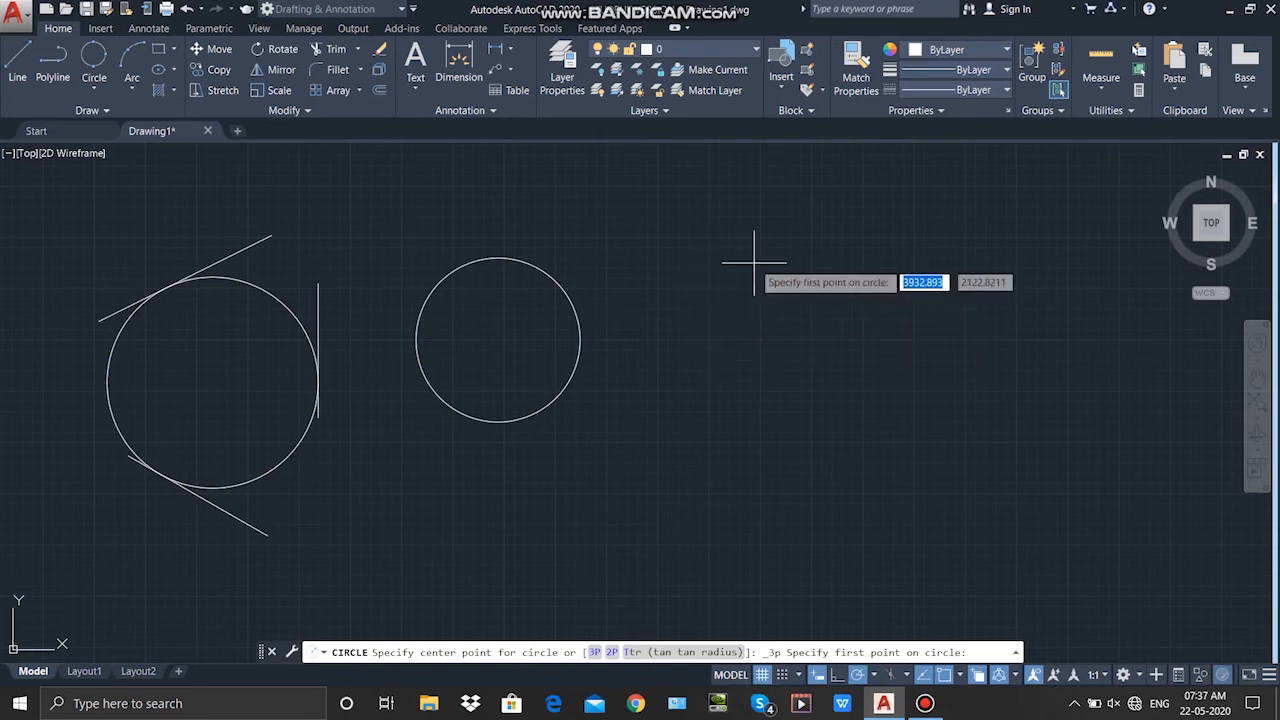
click(721, 325)
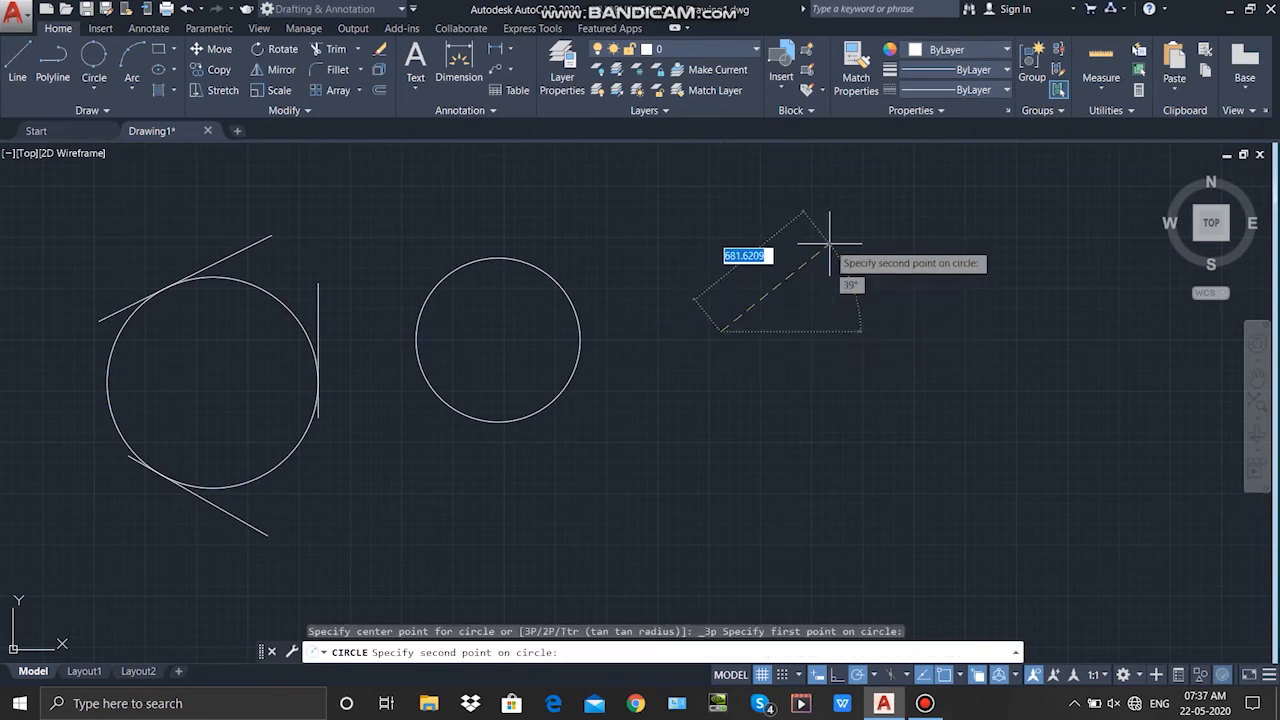
click(829, 246)
click(884, 346)
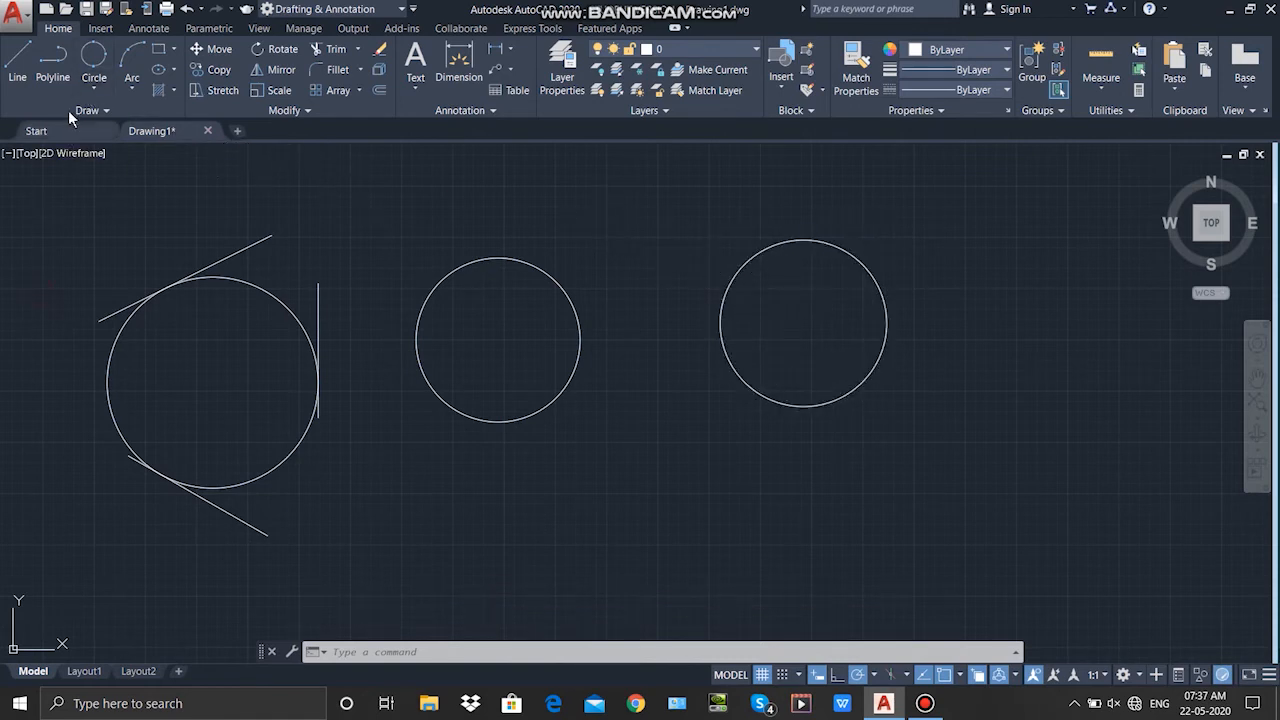
click(94, 87)
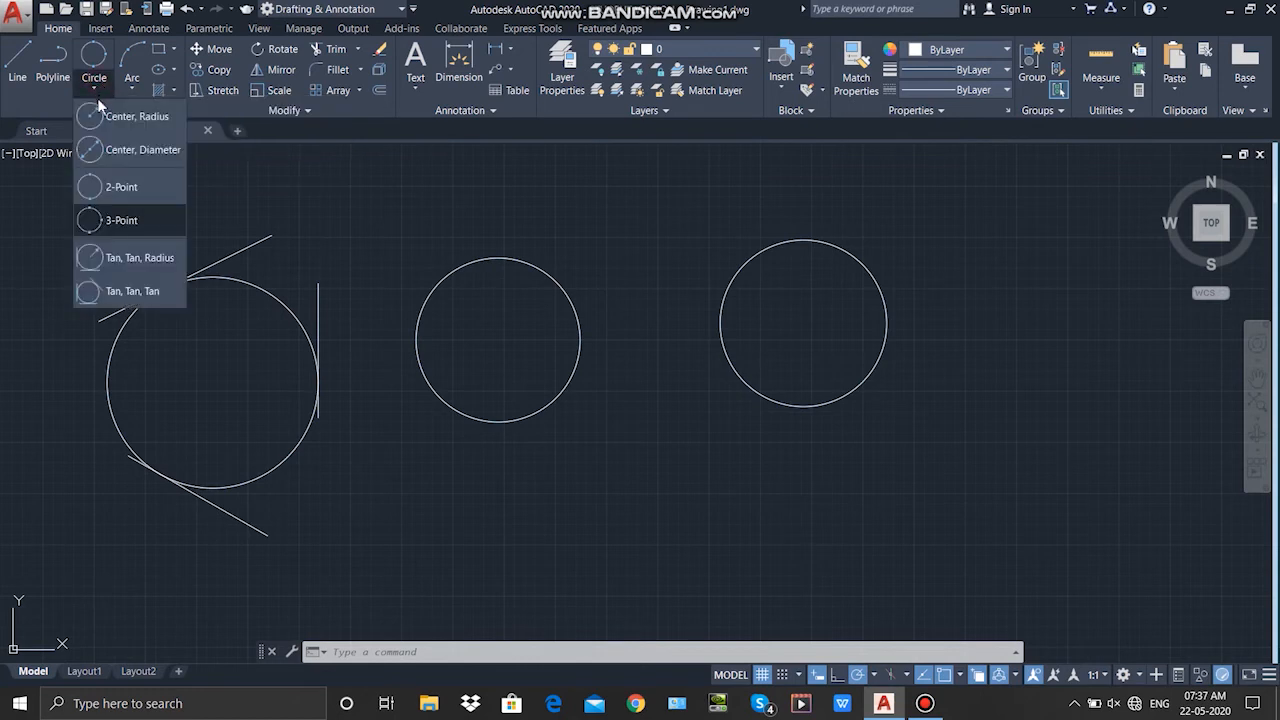
click(131, 259)
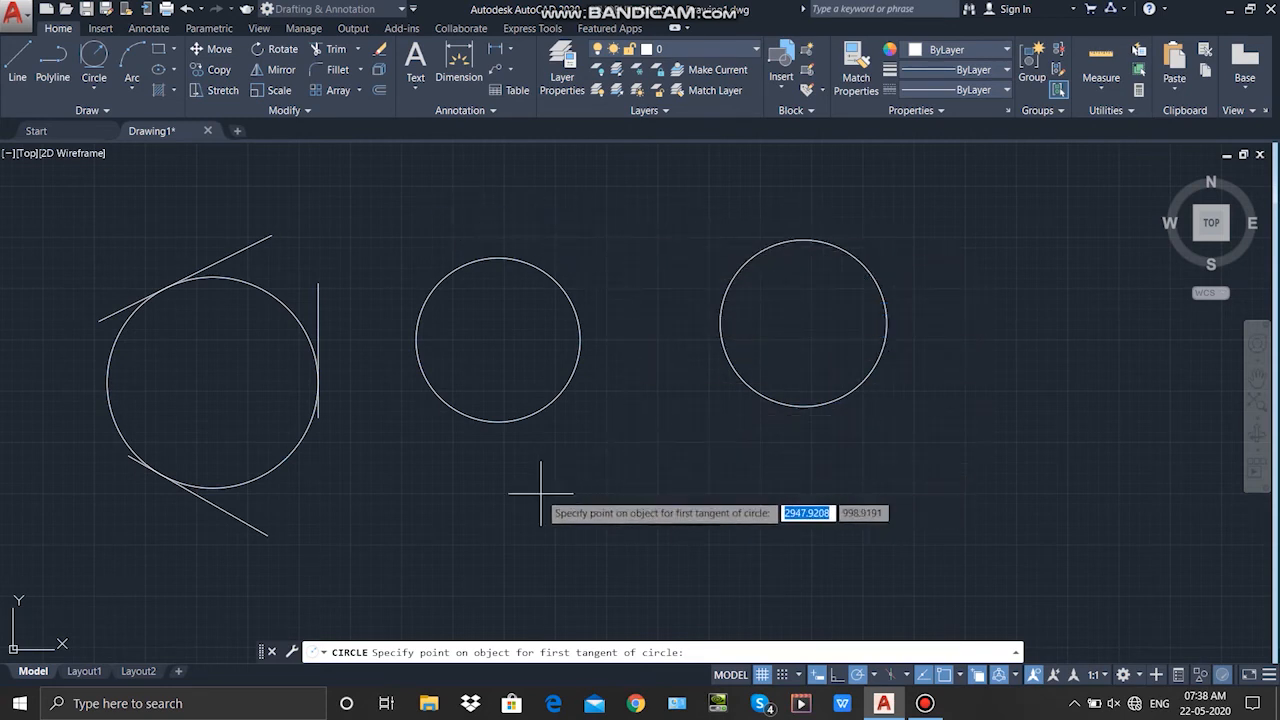
key(Escape)
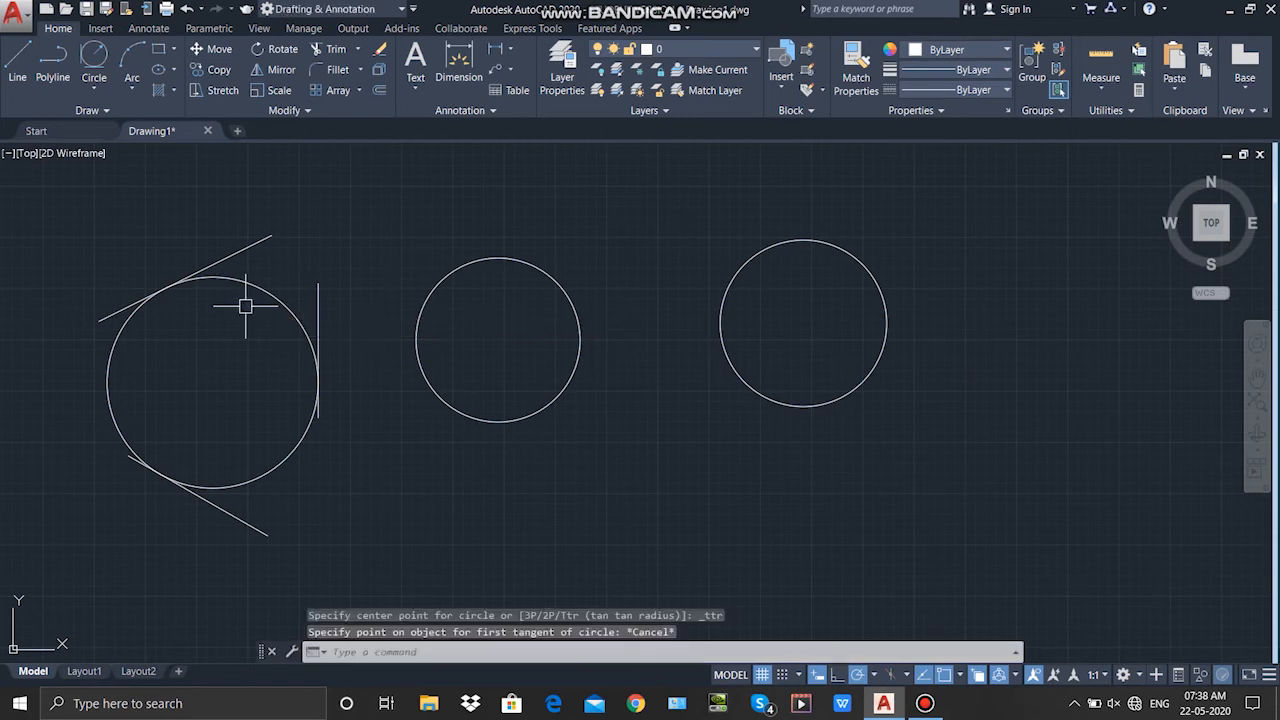
Step: Draw two separate slanted lines below the circles: one falling, about 728 units long at 39°, and one rising beside it
click(8, 62)
scroll(514, 400, down, 3)
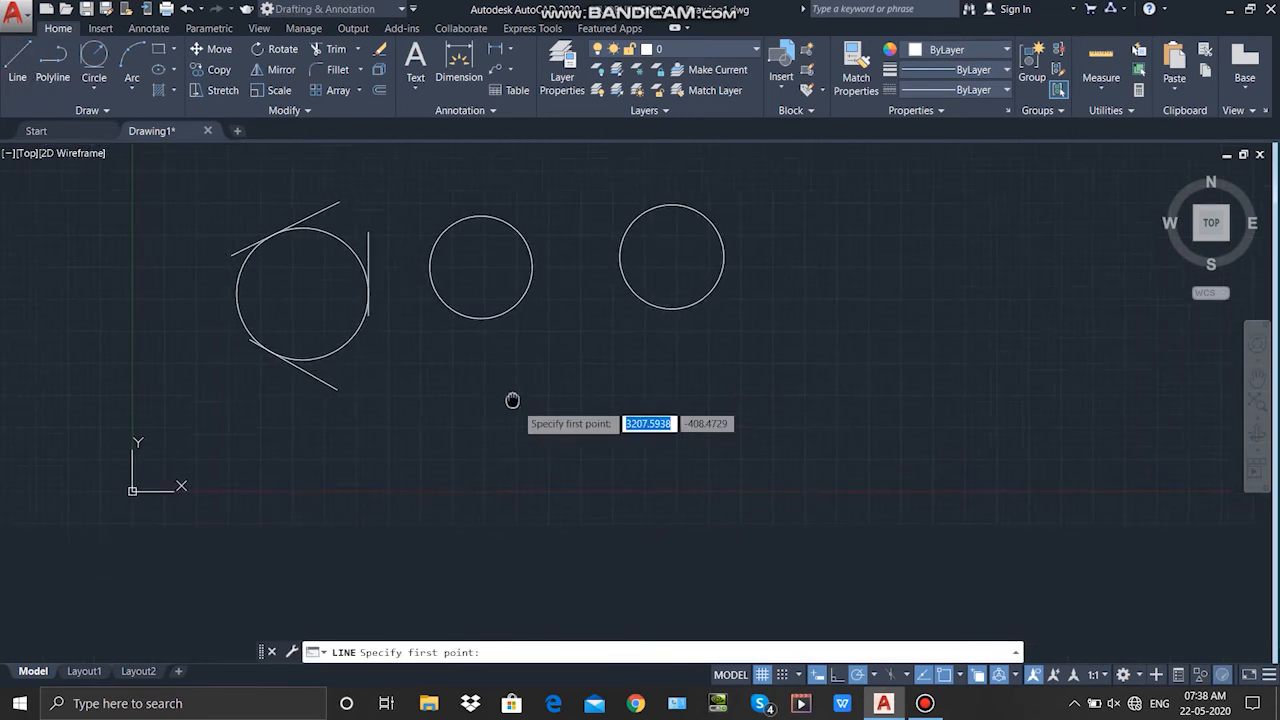
click(511, 410)
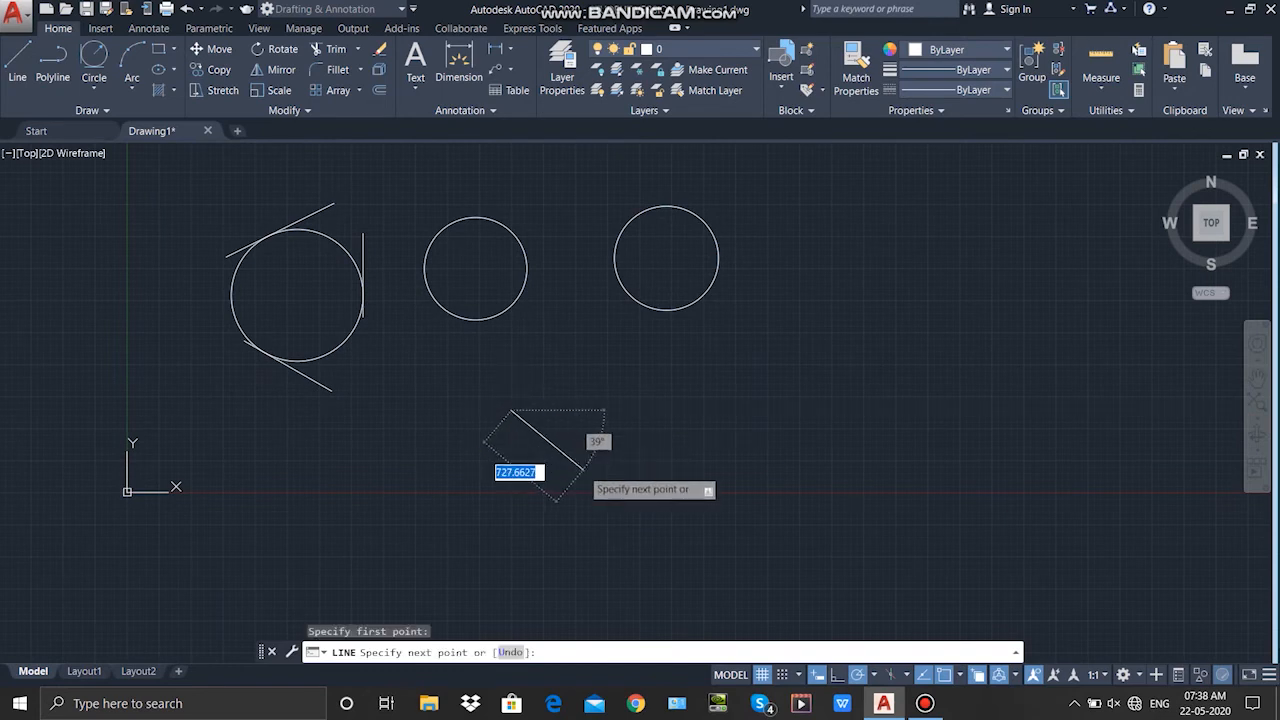
click(583, 468)
key(Return)
key(Return)
click(653, 432)
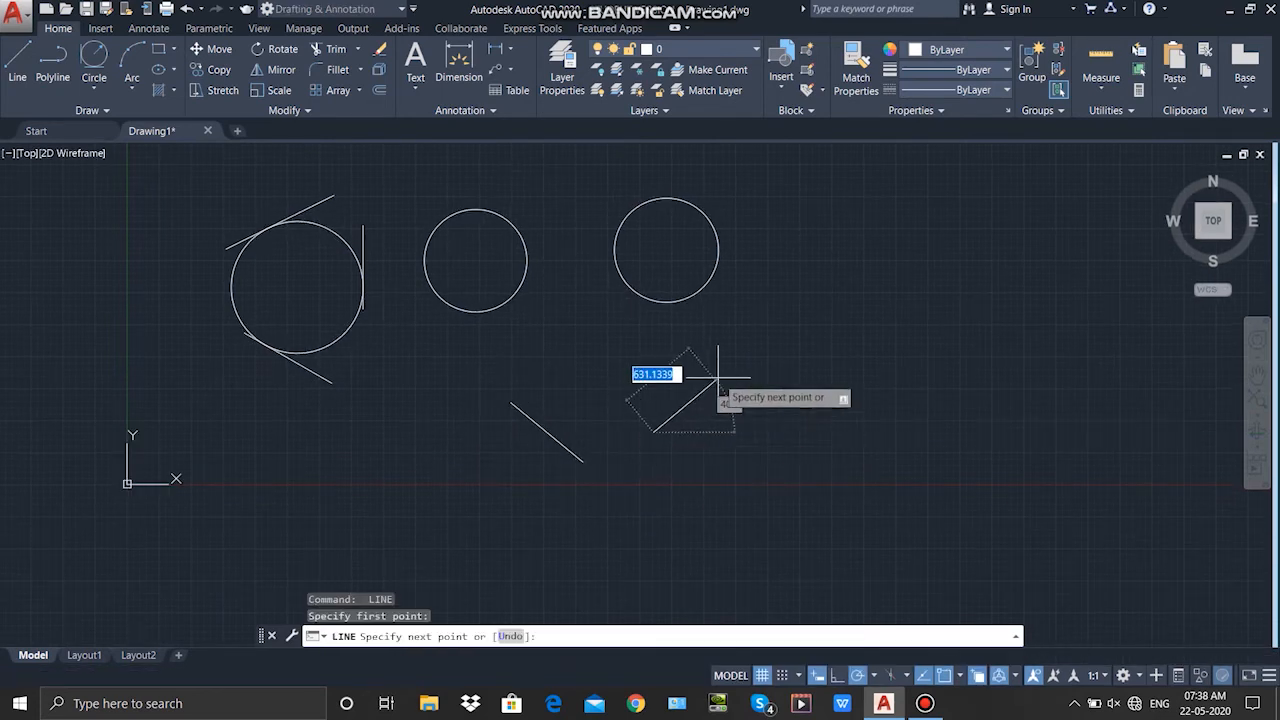
click(743, 357)
key(Return)
key(Return)
click(557, 366)
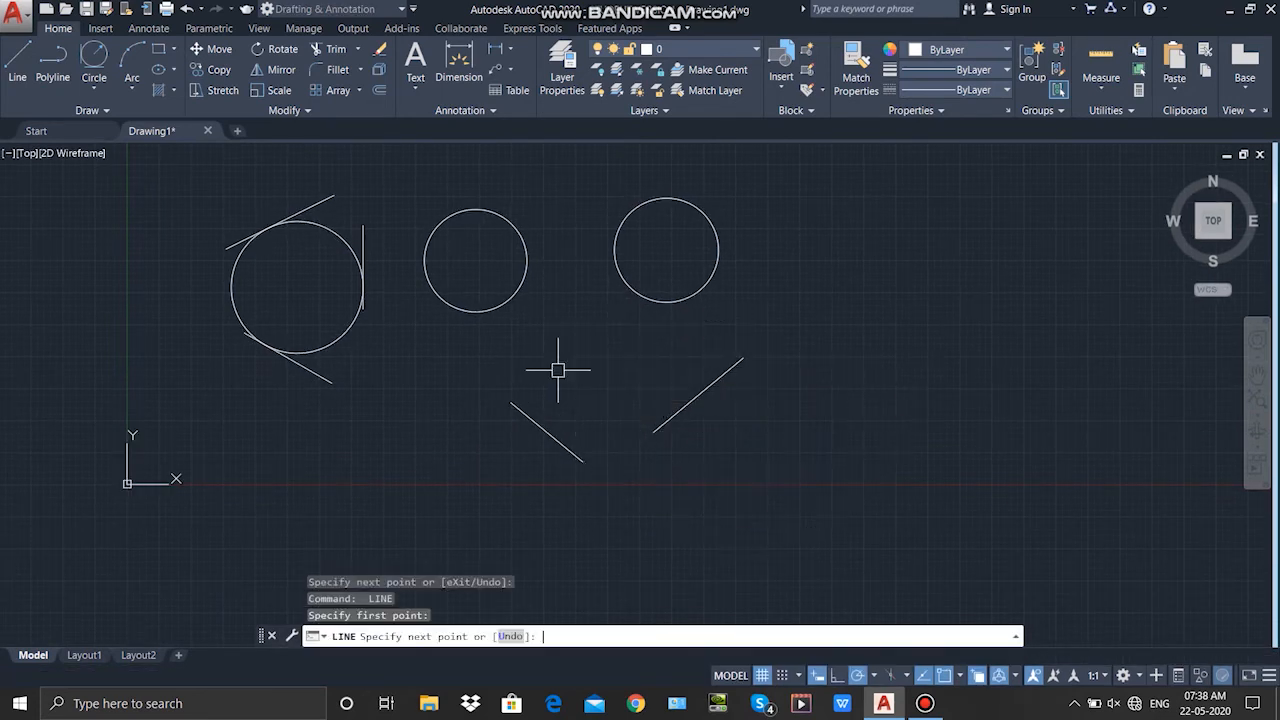
key(Return)
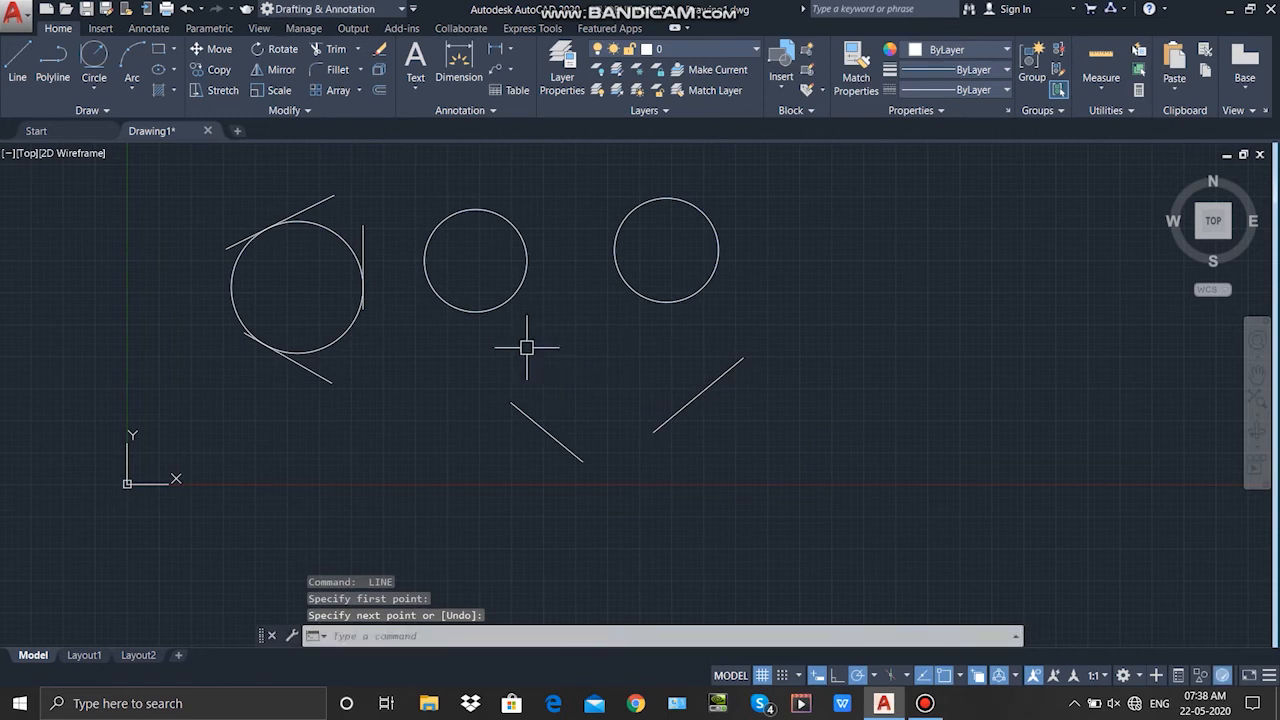
Step: Draw a Tan, Tan, Radius circle tangent to the two slanted lines below the other circles
click(93, 57)
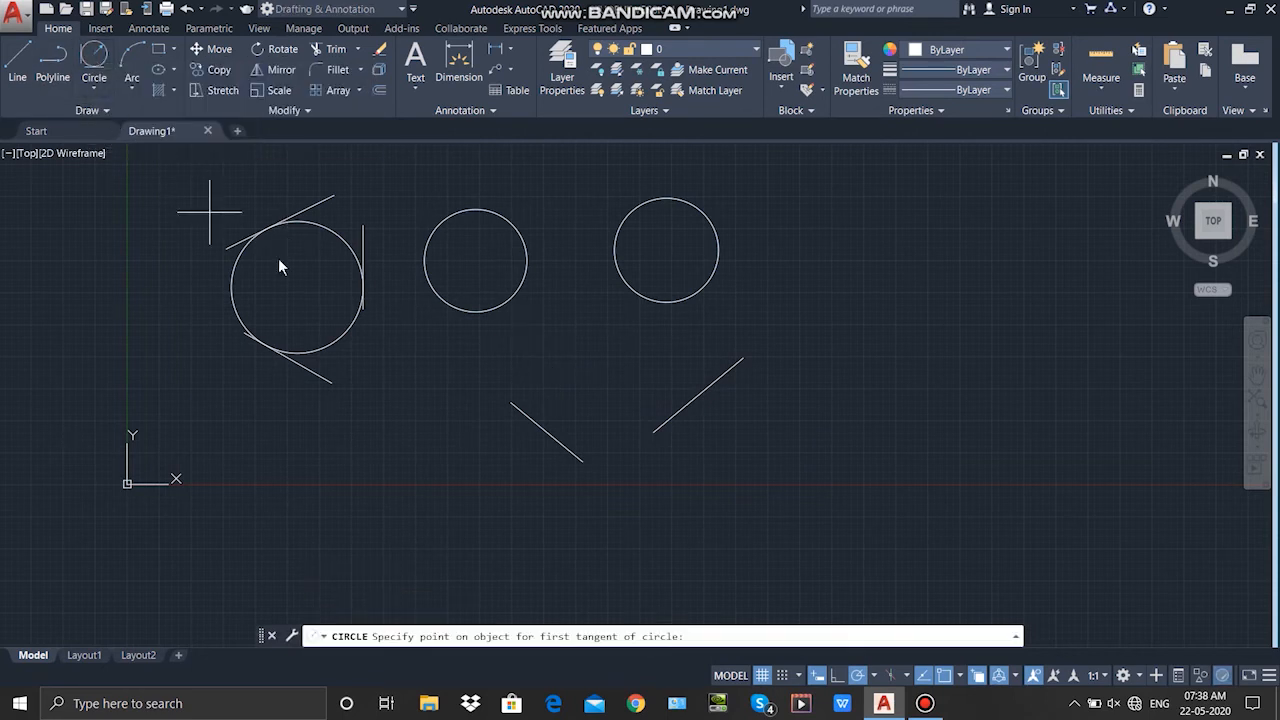
click(535, 422)
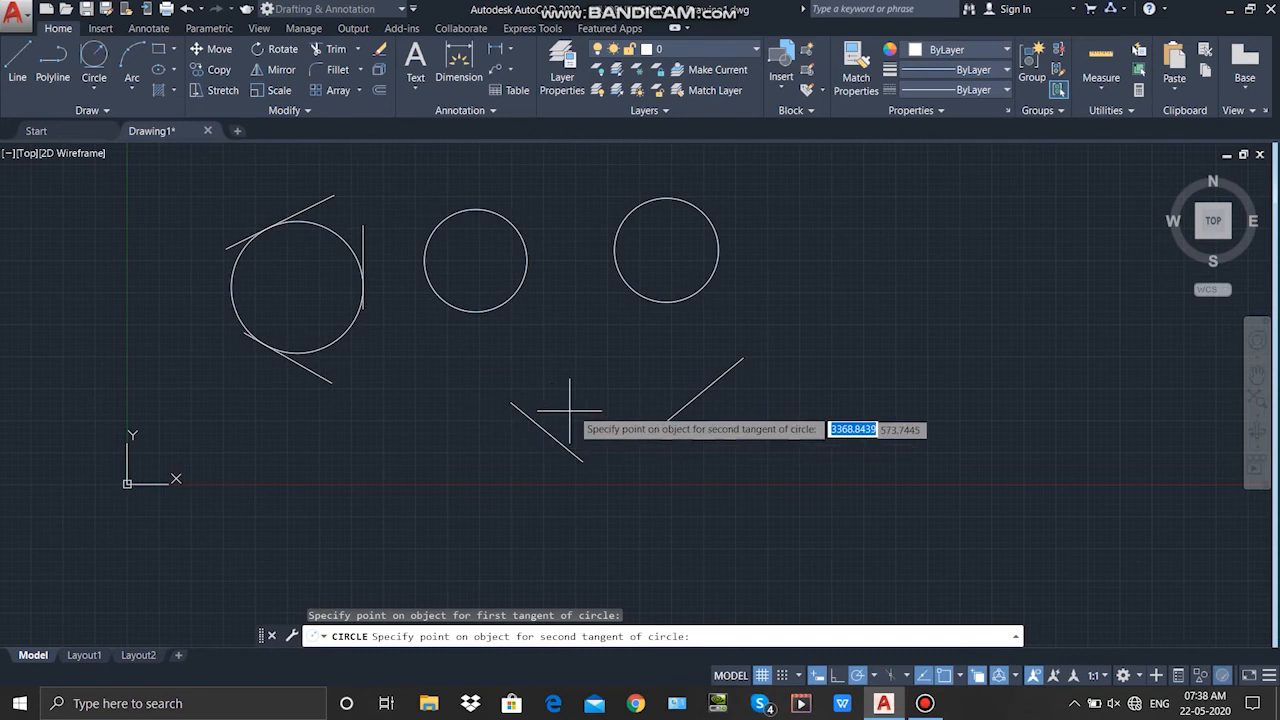
click(676, 409)
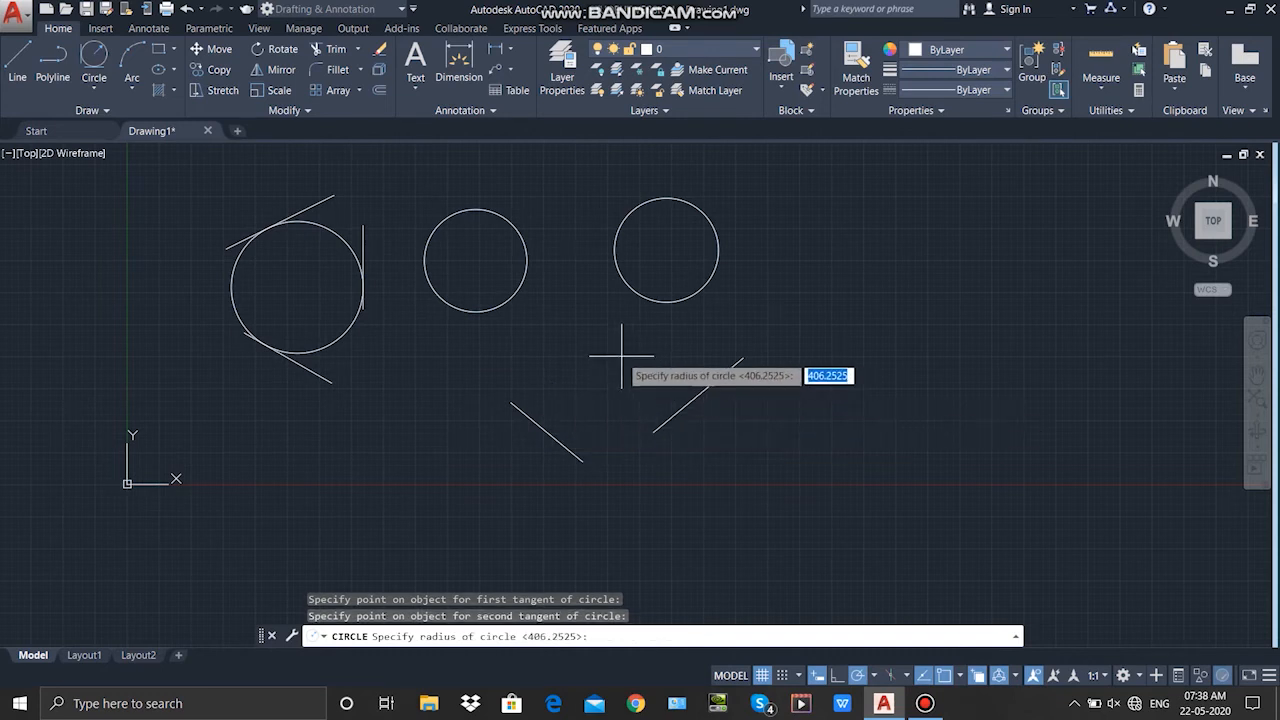
text(0)
key(Return)
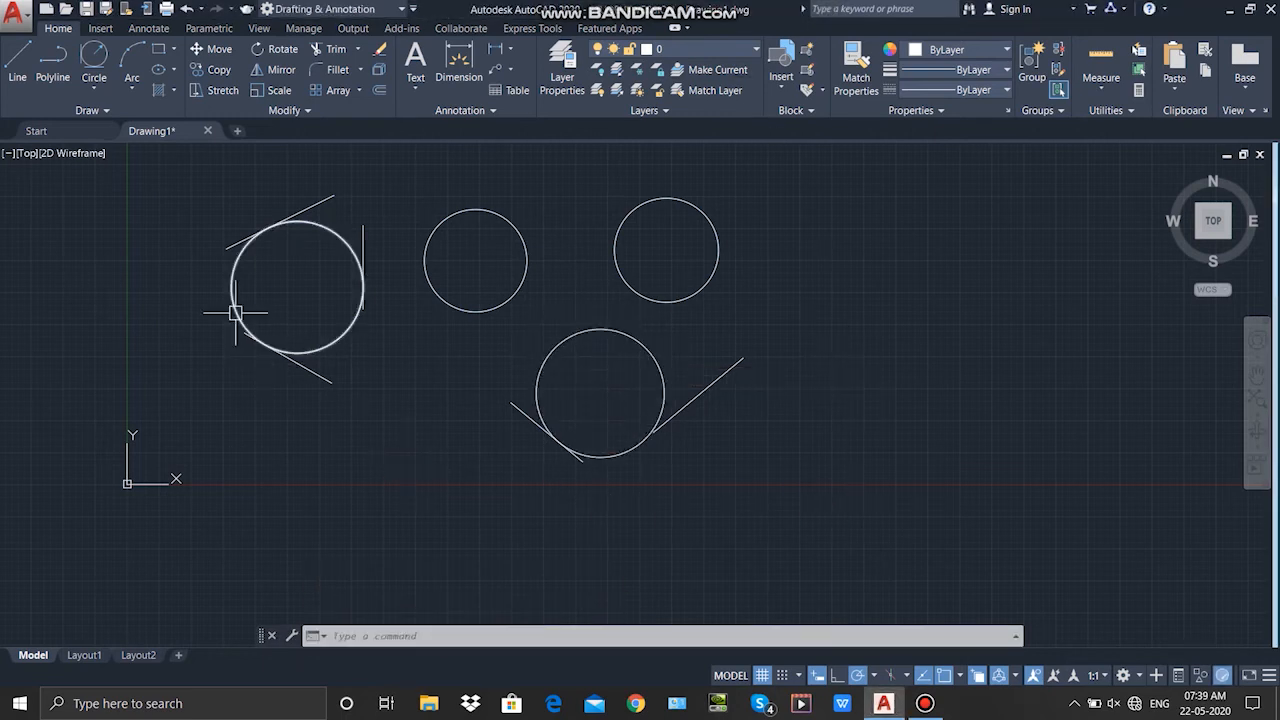
Step: Delete all the circles and lines in the drawing
click(796, 506)
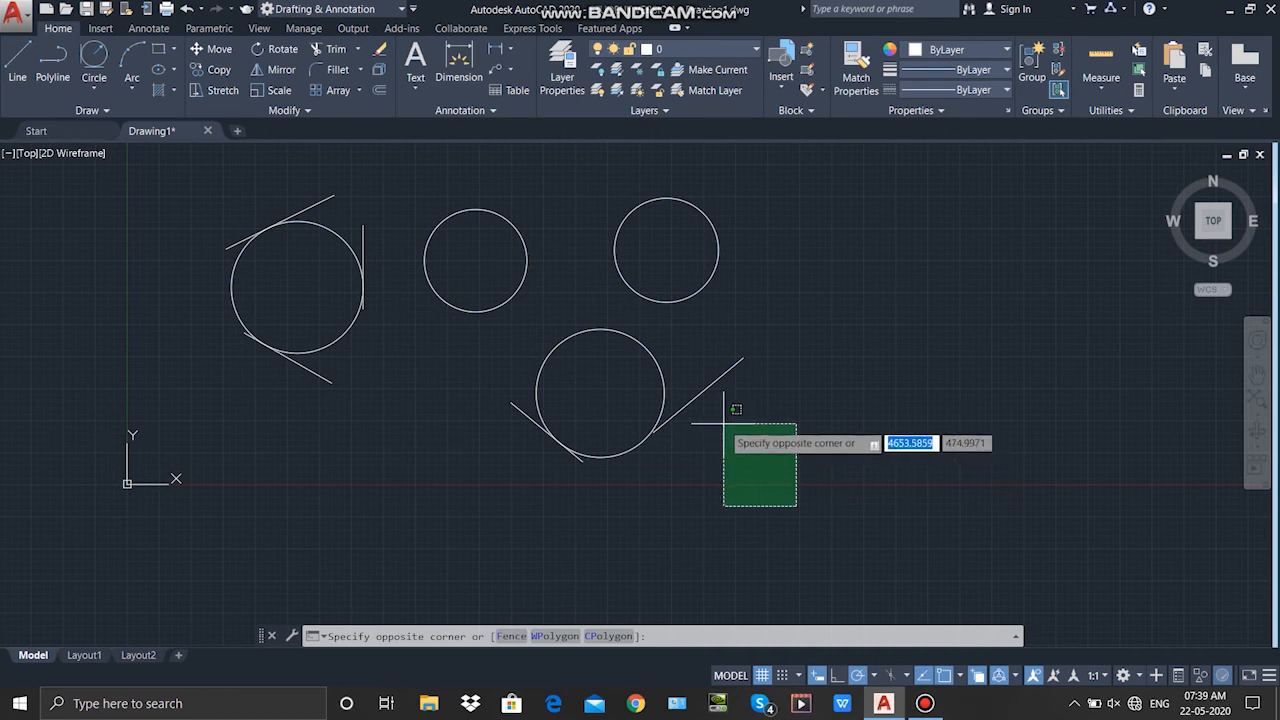
click(206, 153)
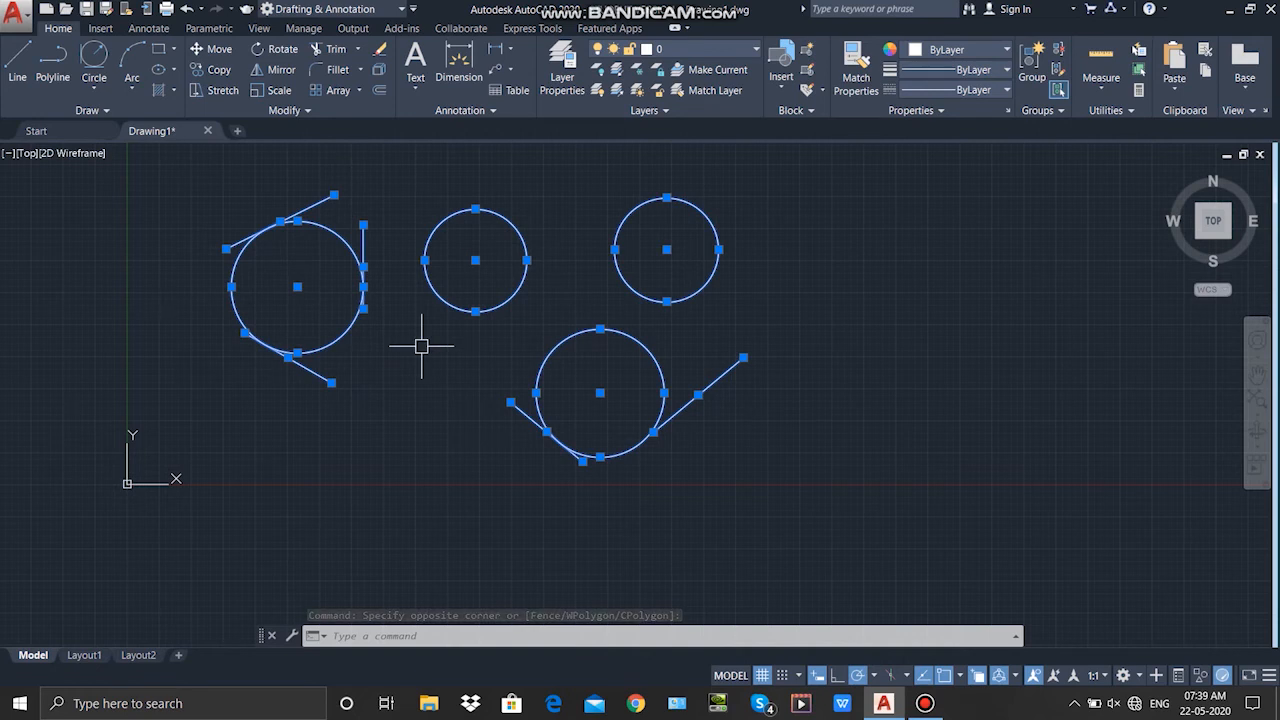
key(Delete)
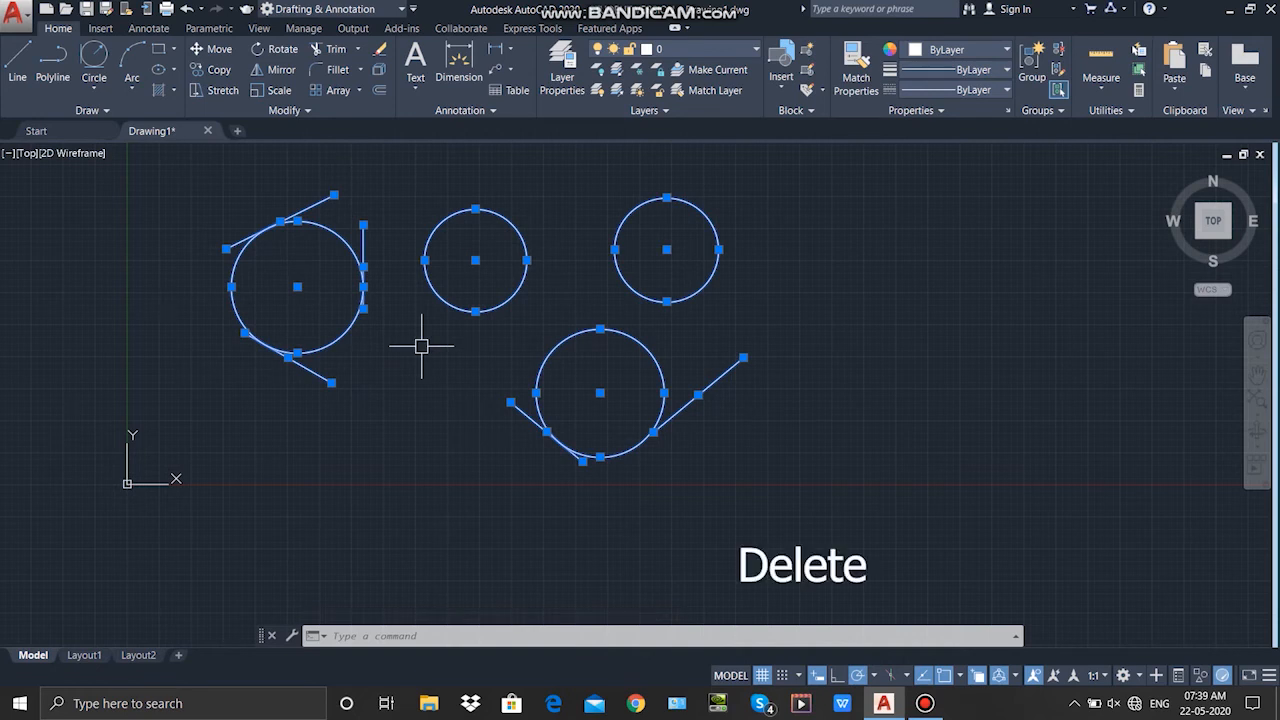
key(Delete)
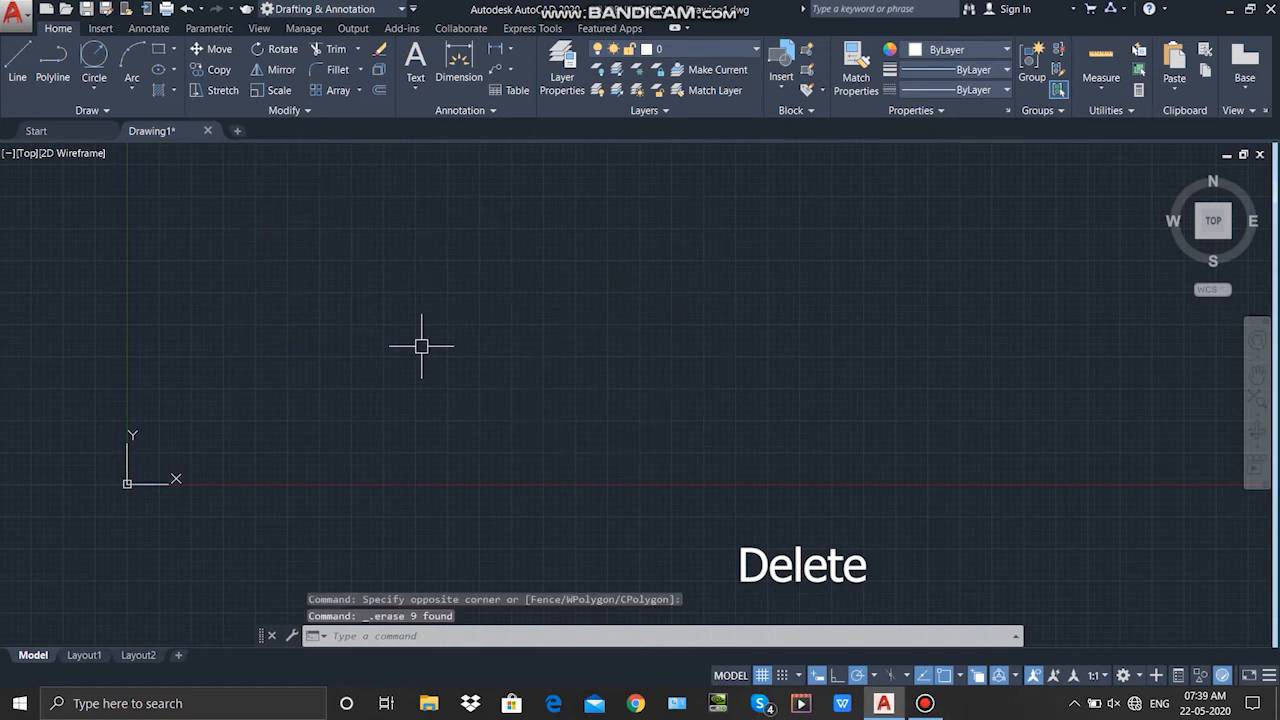
middle_drag(497, 300, 406, 471)
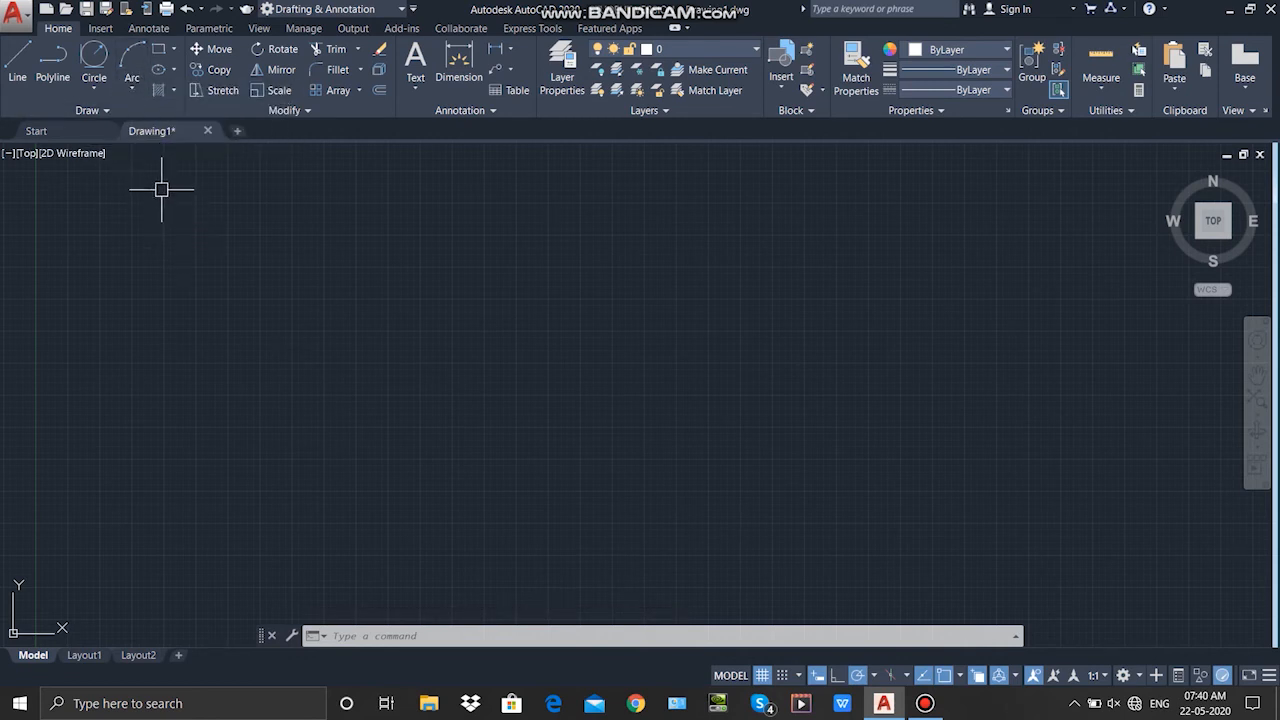
click(132, 89)
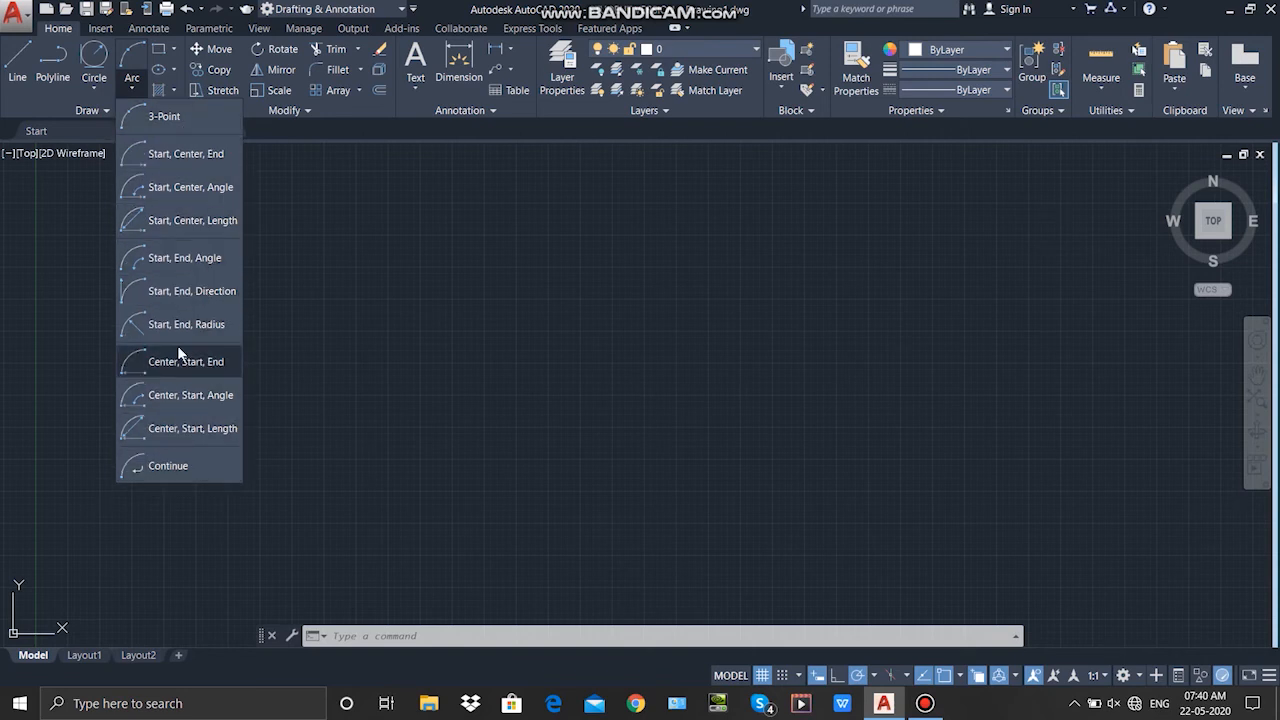
click(178, 118)
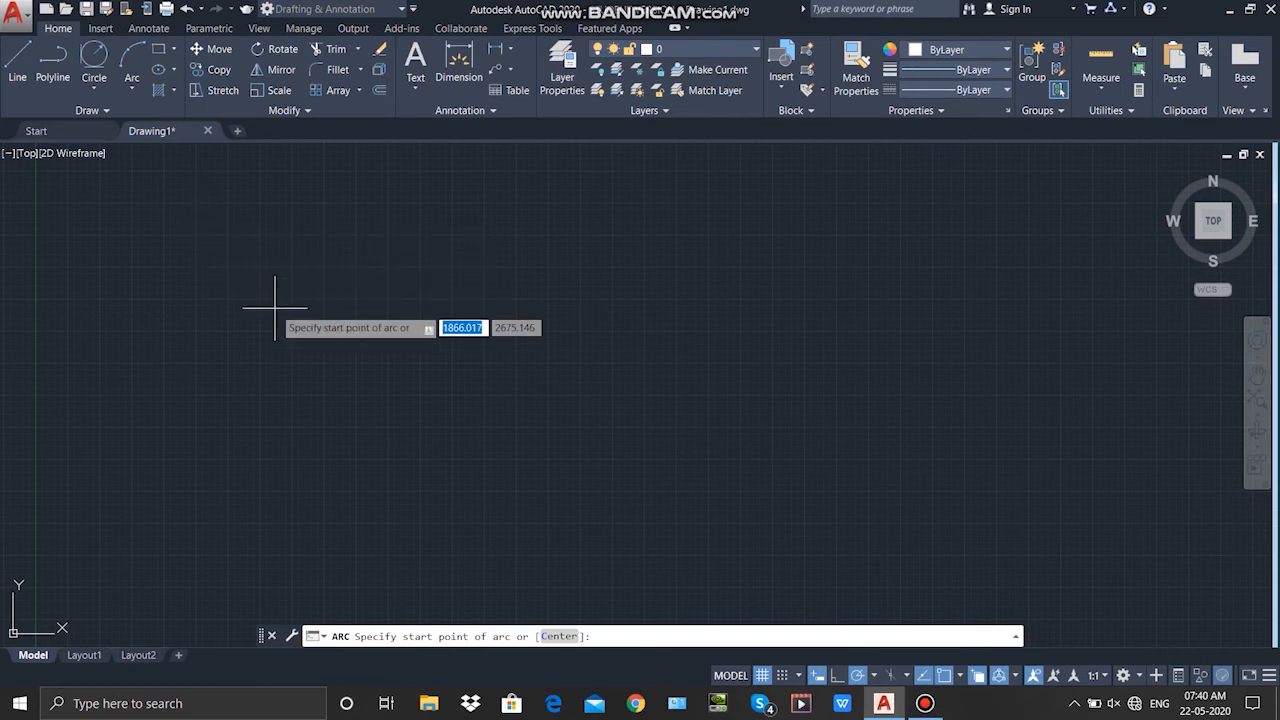
key(Escape)
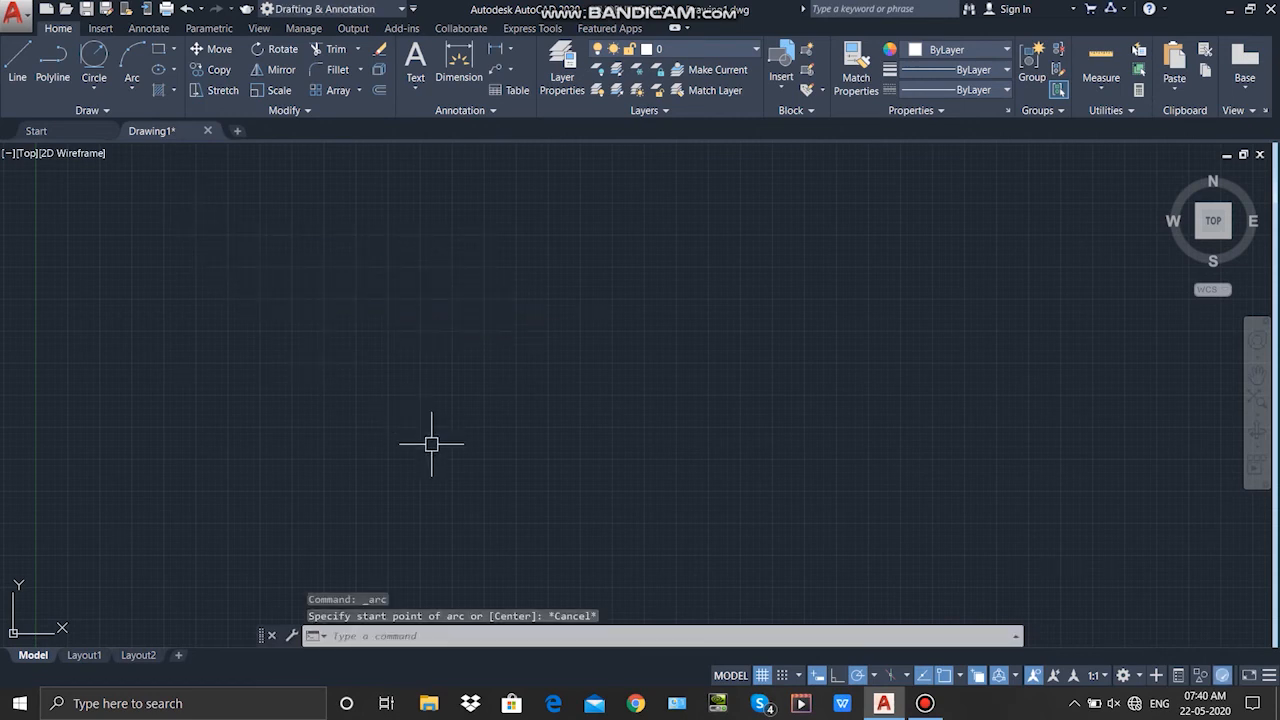
Step: Draw an upward-bulging three-point arc slightly larger than a semicircle, with its two ends at nearly the same height
text(ARC)
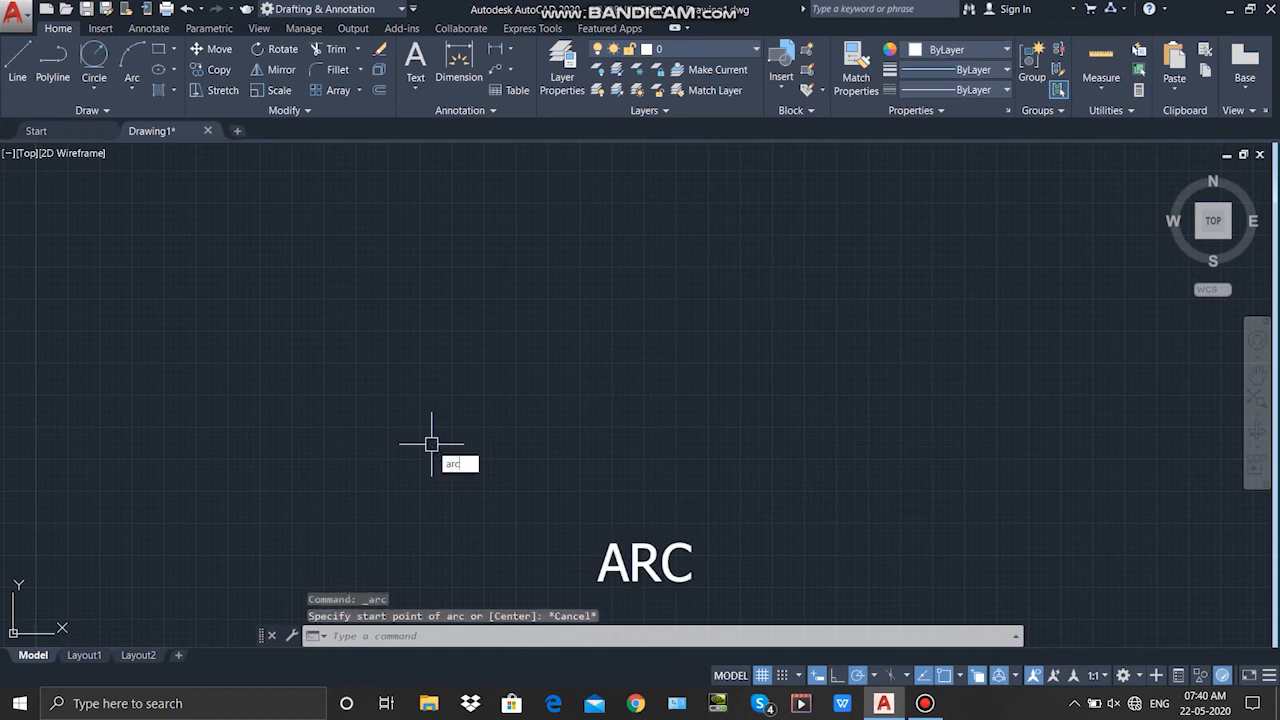
key(Return)
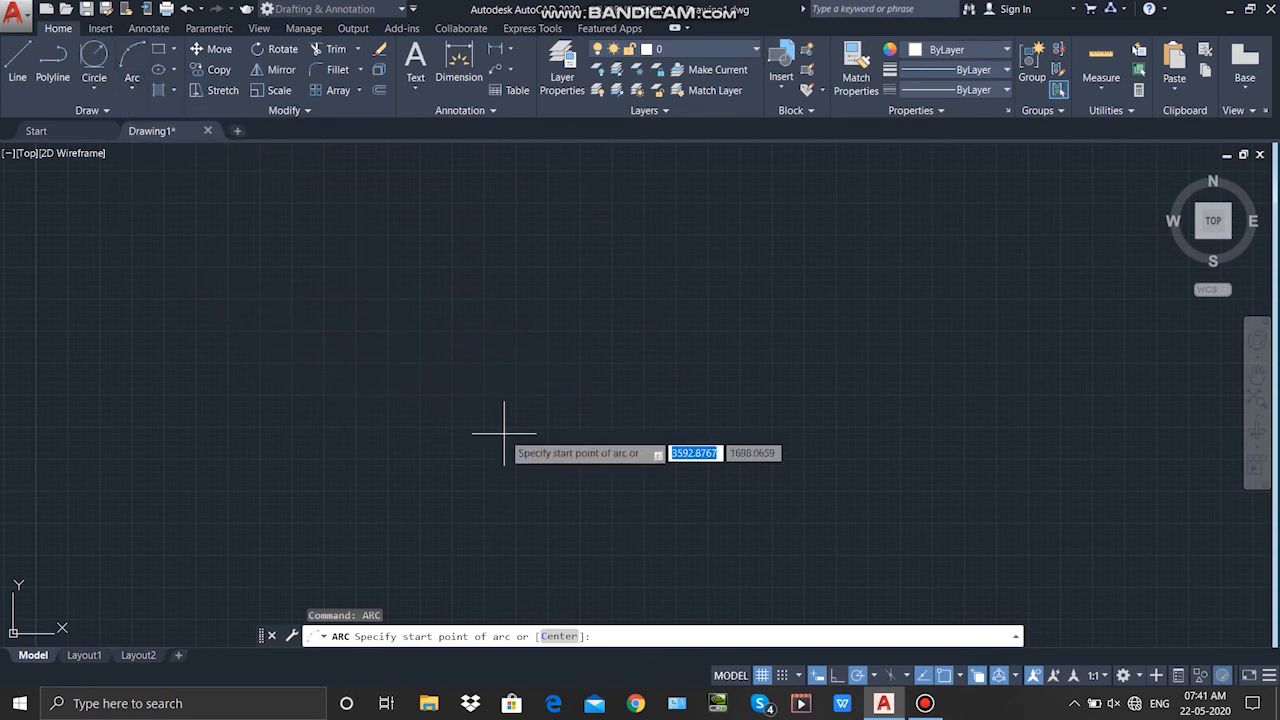
click(371, 370)
click(466, 258)
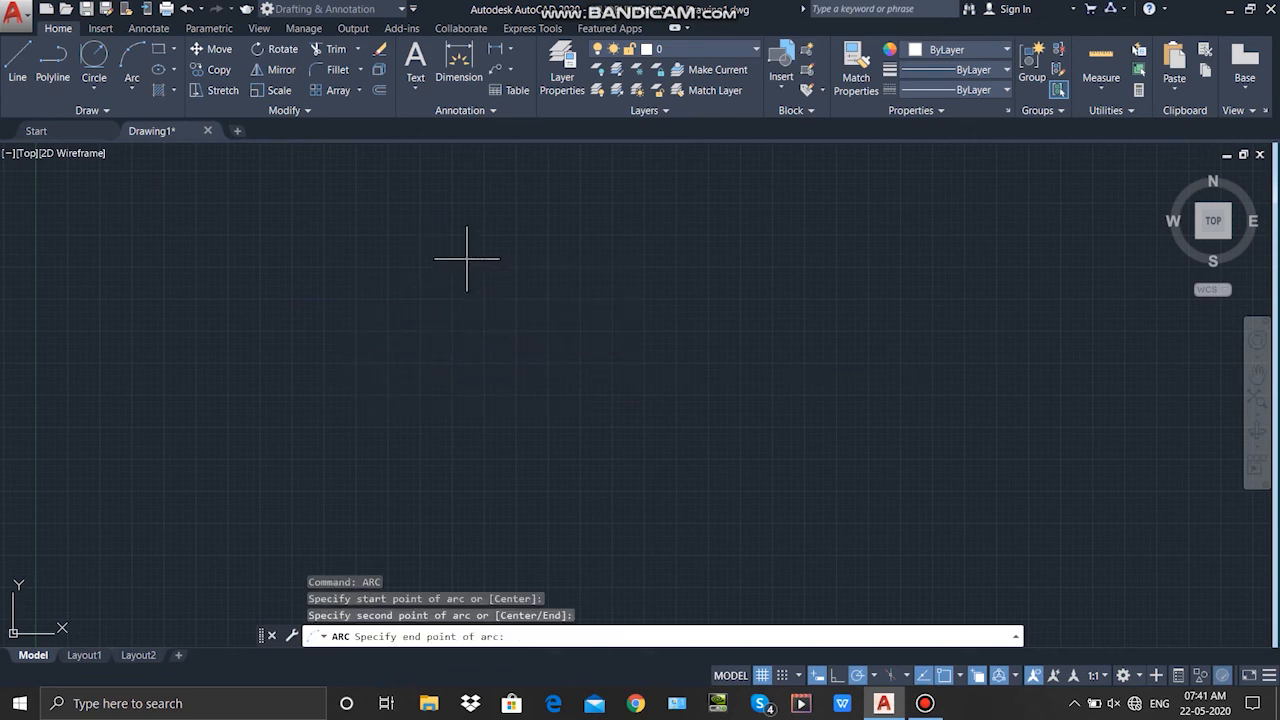
click(536, 361)
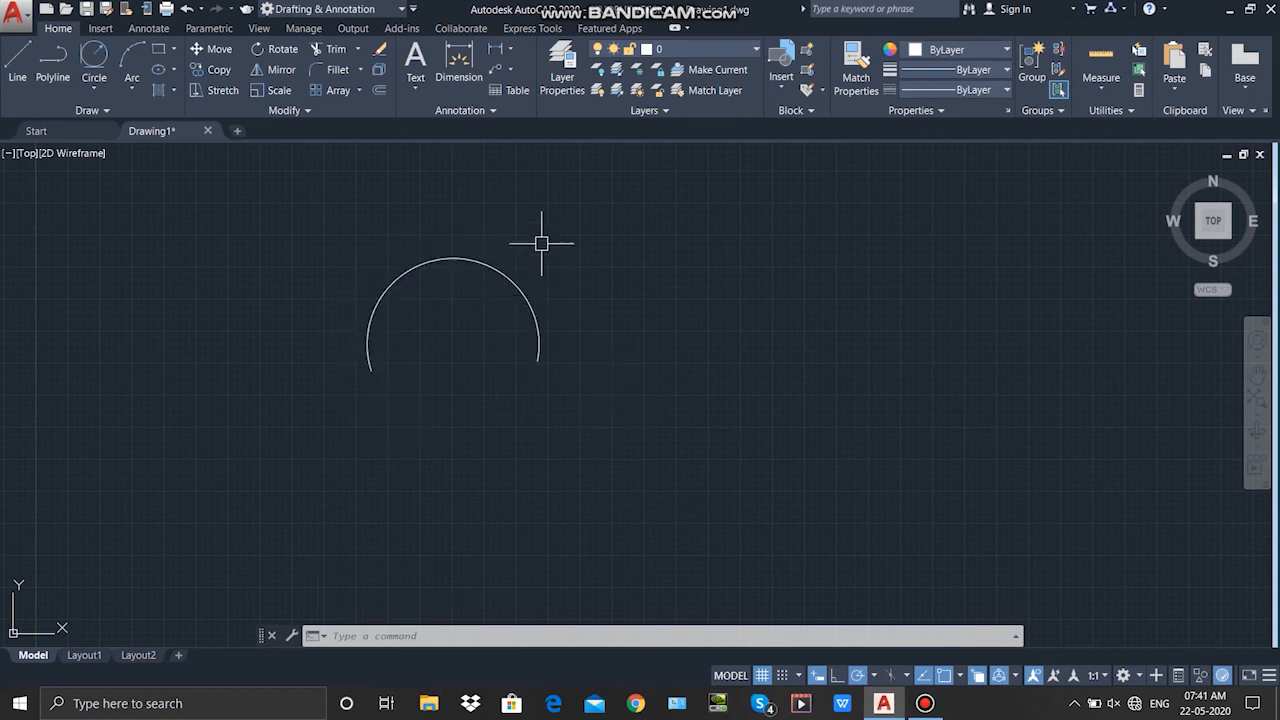
Step: Draw a Start, End, Direction arc between the two existing arcs, starting at its lower end with a tangent direction of 45°
click(139, 89)
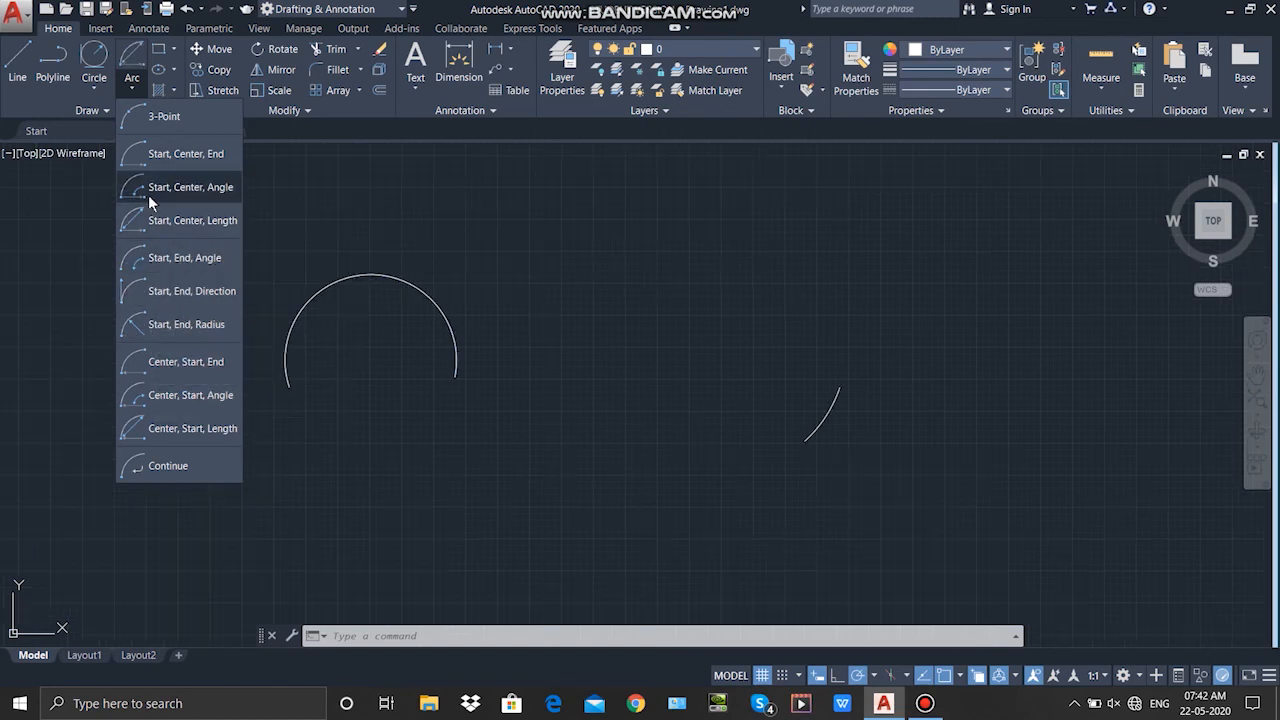
click(199, 291)
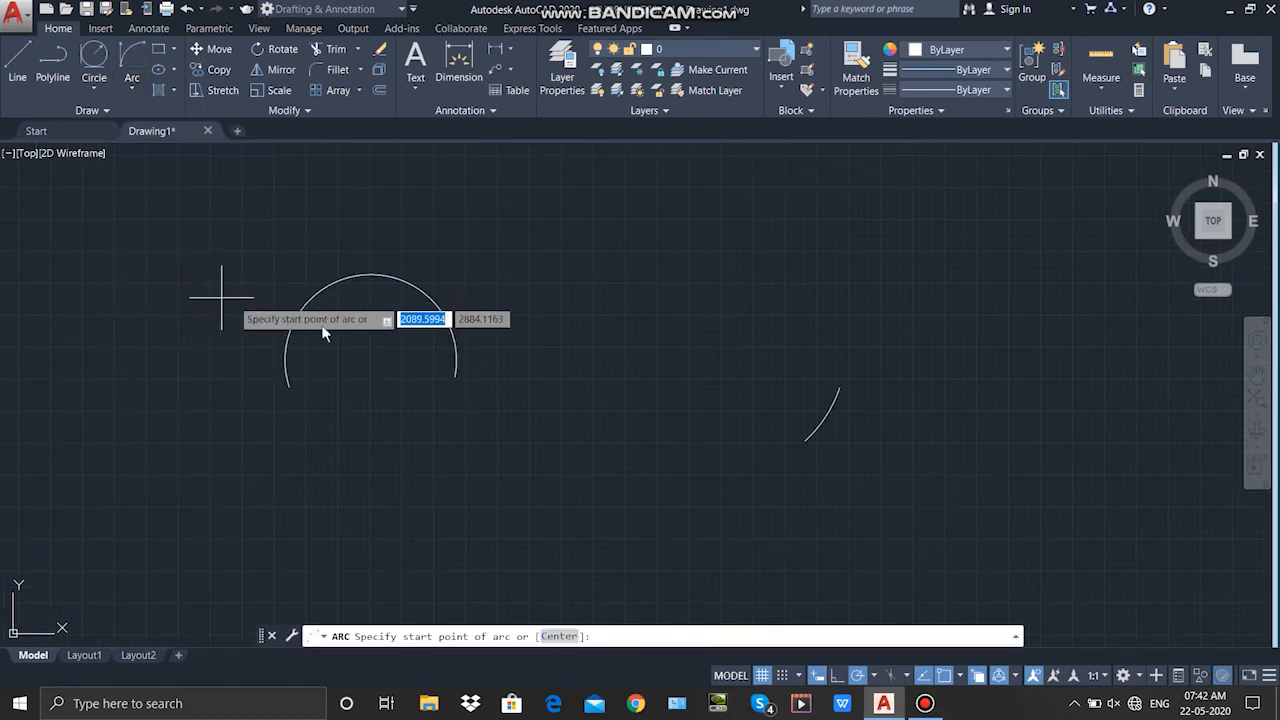
click(649, 367)
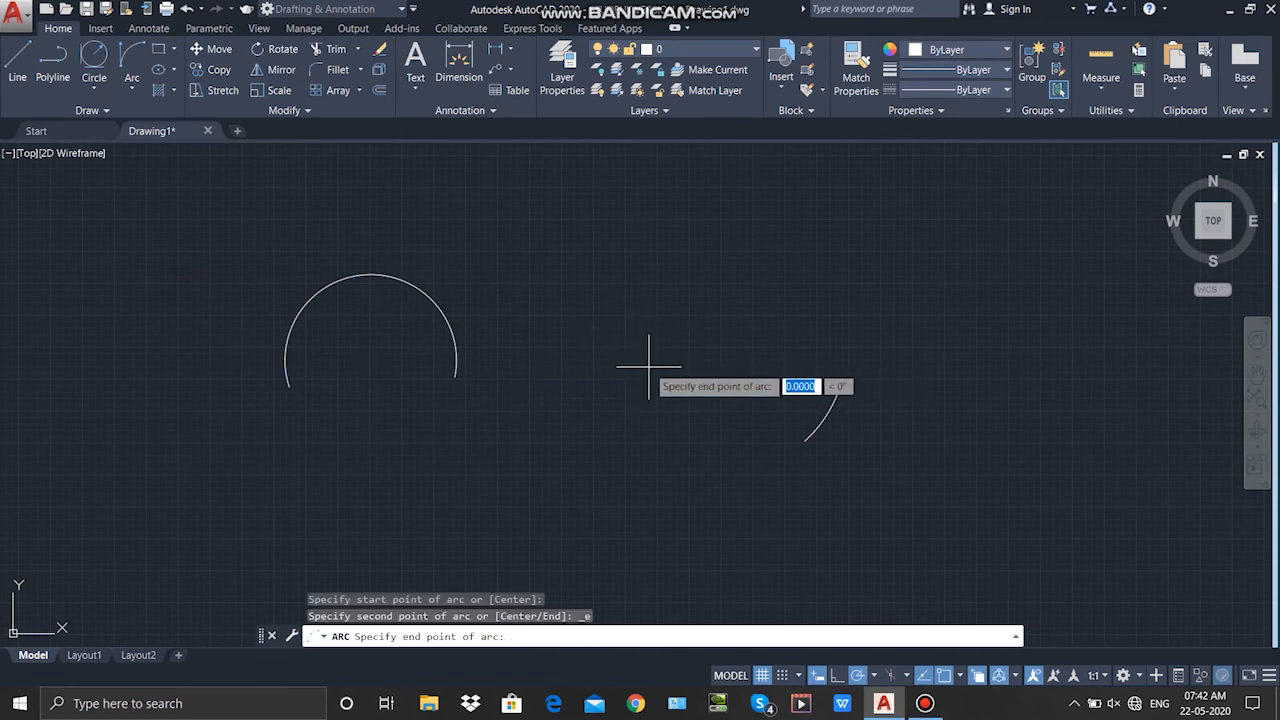
click(553, 213)
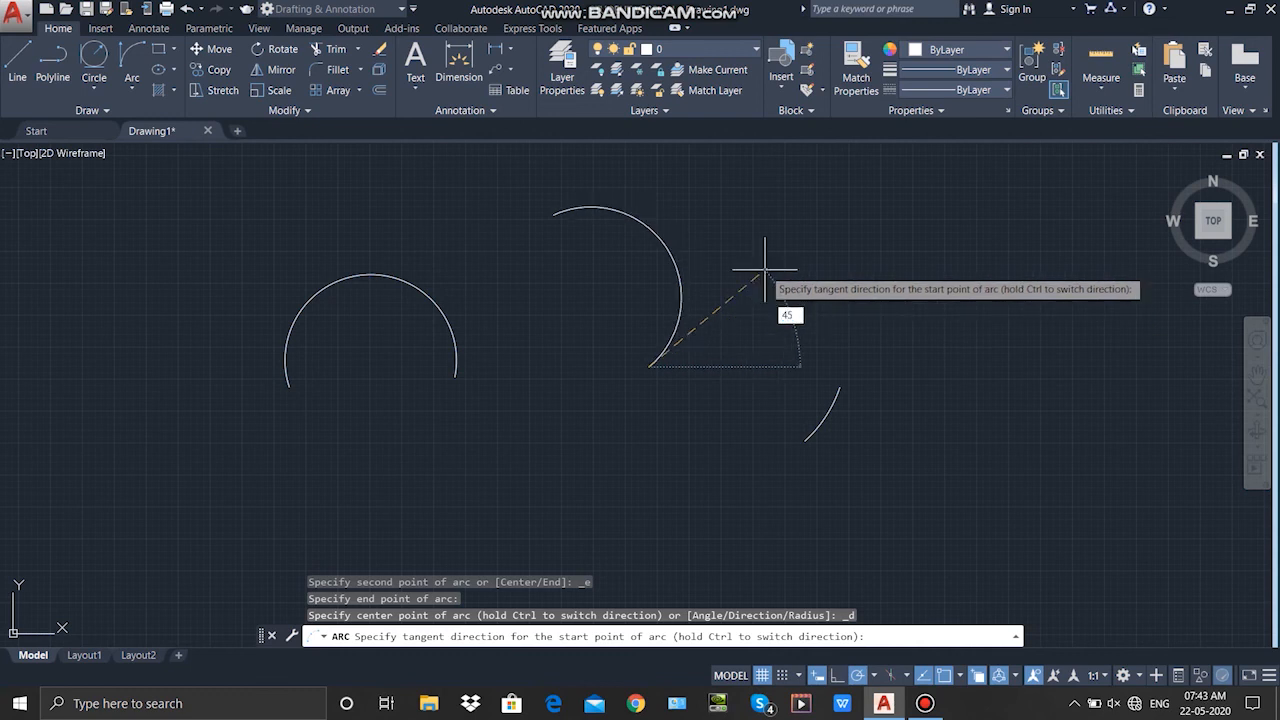
text(45)
key(Return)
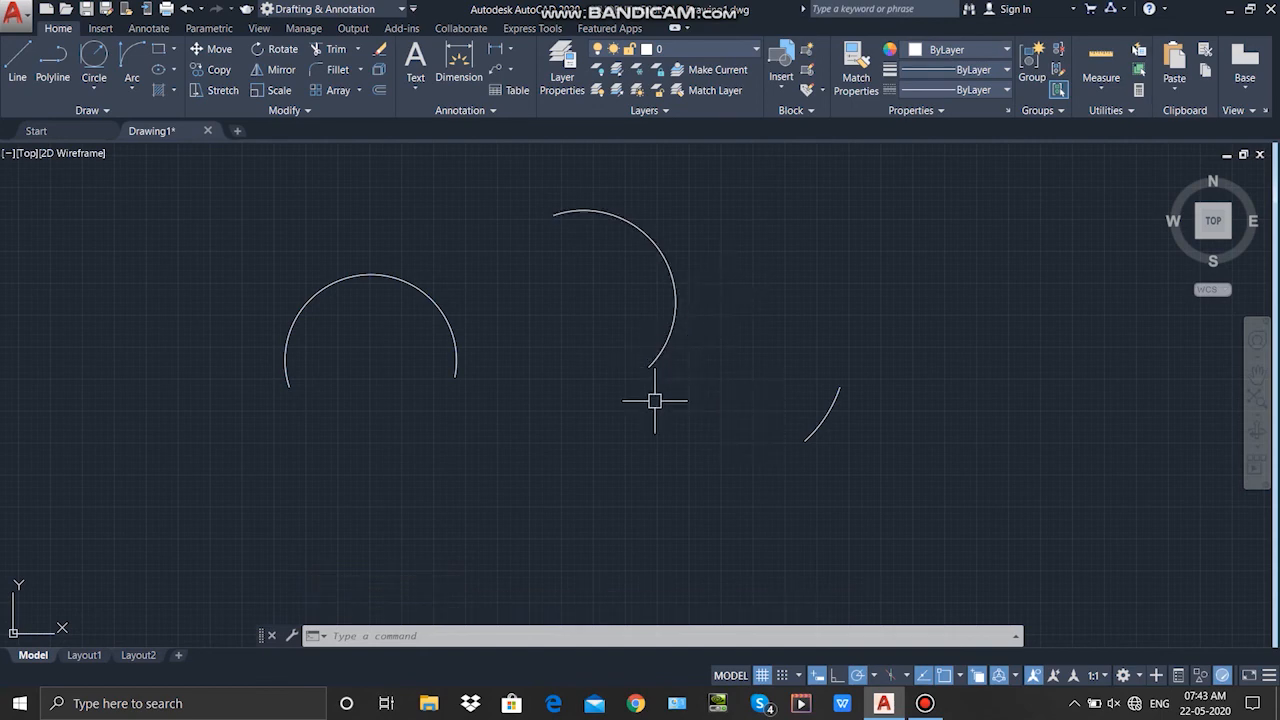
click(140, 87)
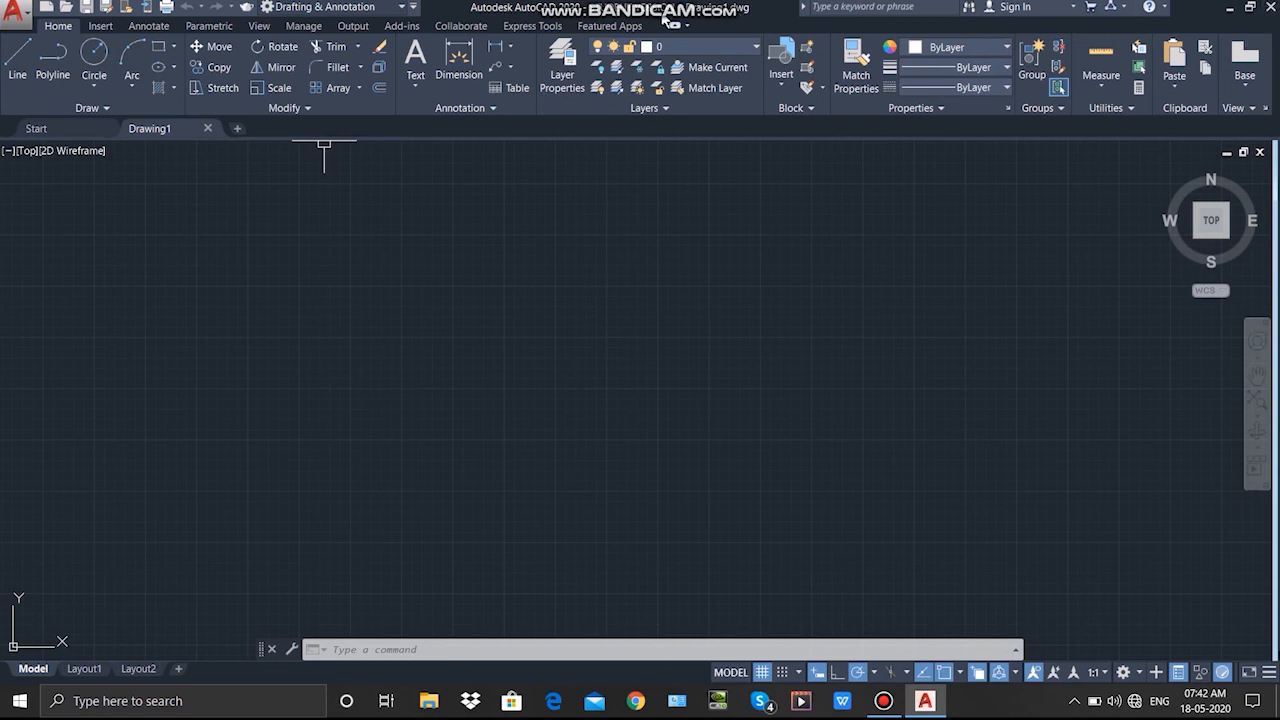
Step: Close AutoCAD and return to the desktop
double_click(20, 22)
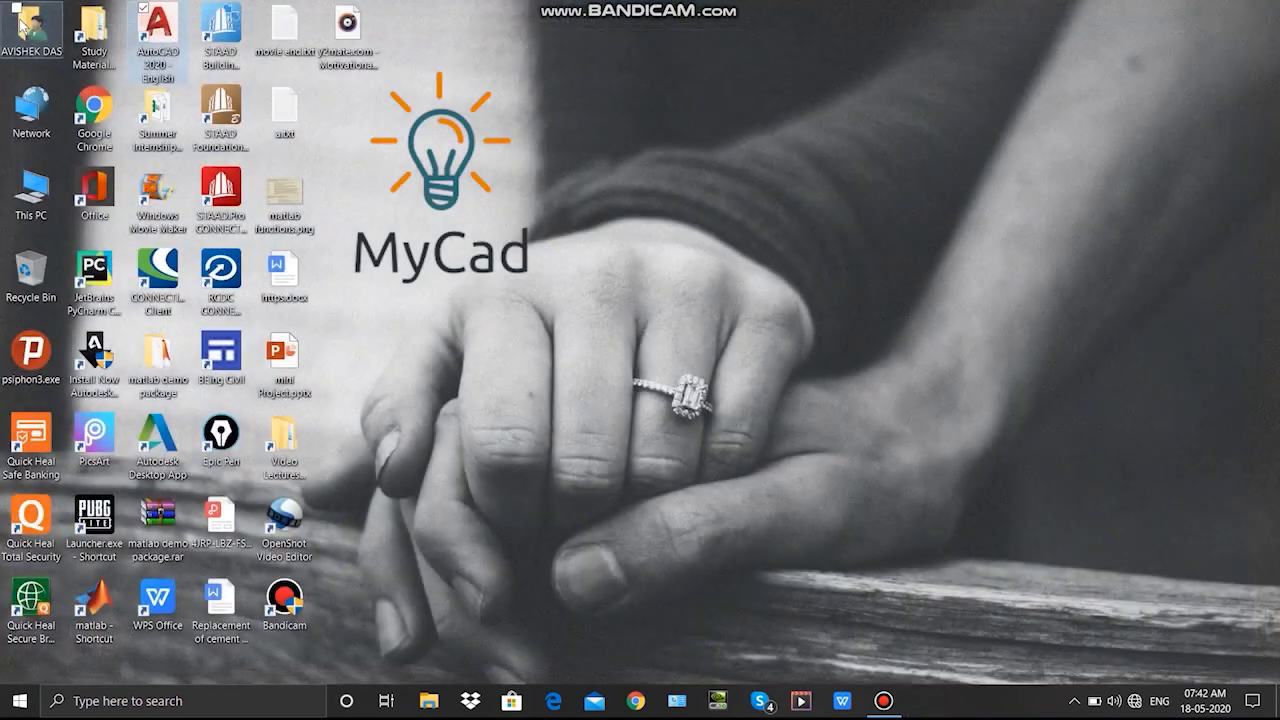